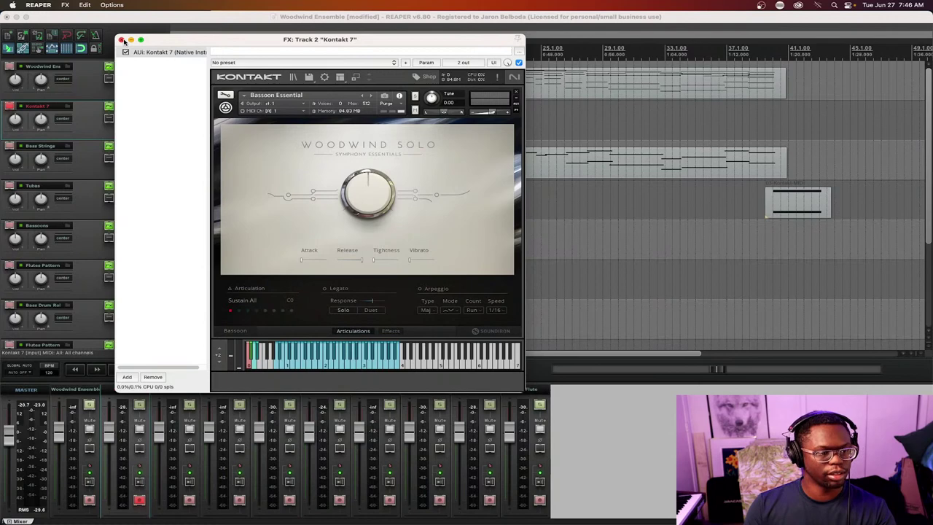
Close the Woodwind Ensemble project without saving changes and reopen REAPER
left_click(33, 25)
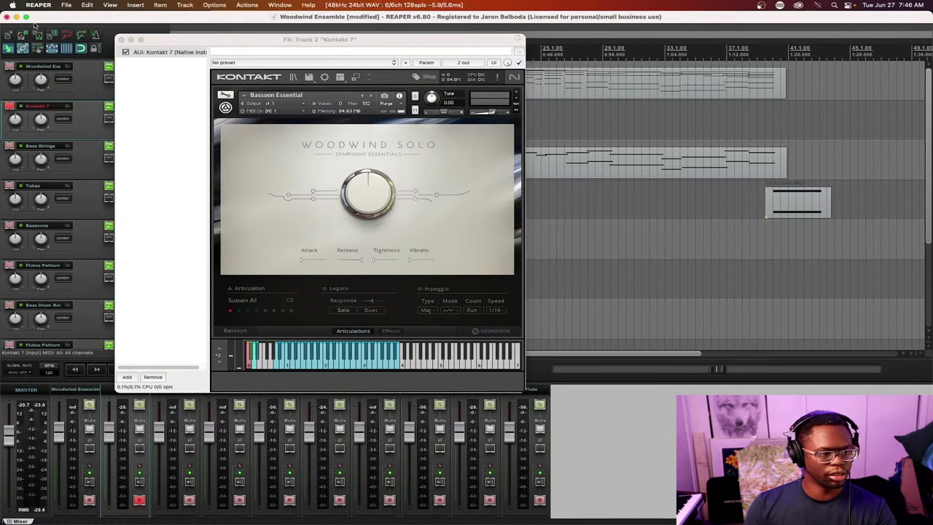
left_click(6, 17)
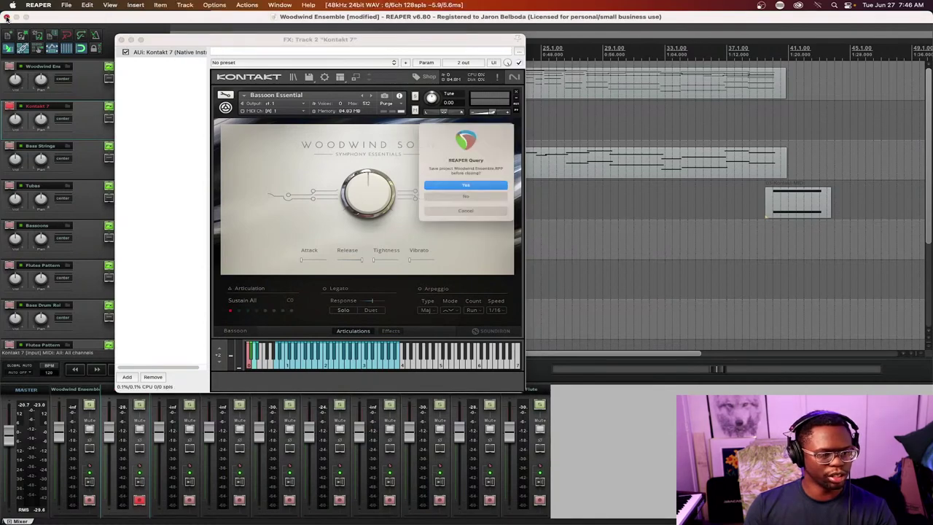
left_click(482, 193)
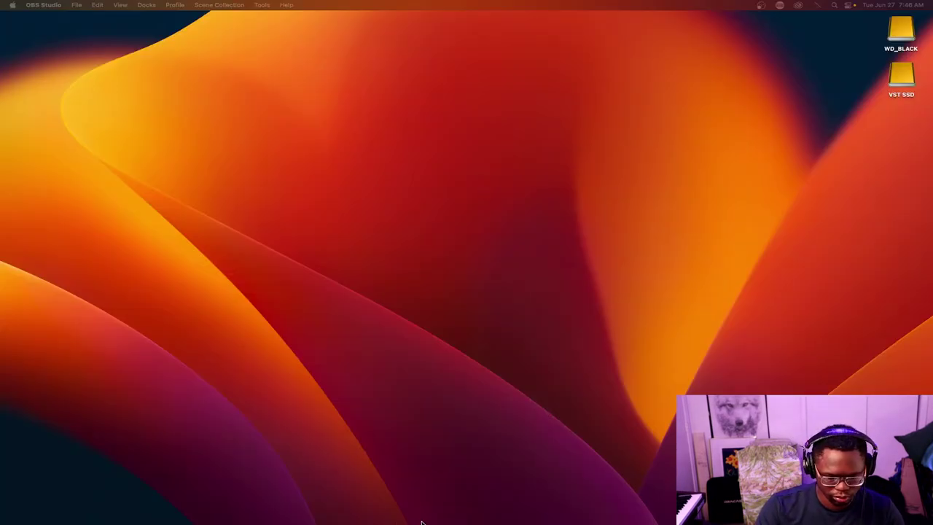
left_click(470, 490)
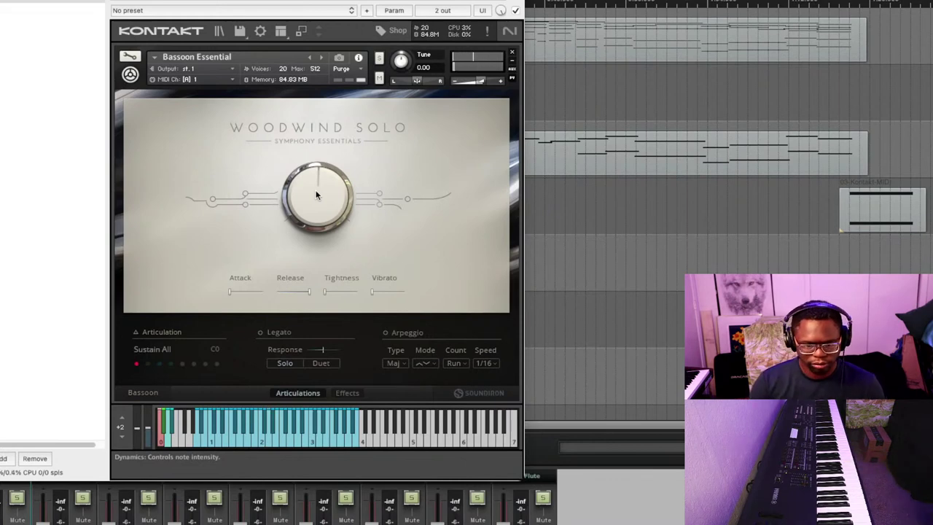
Try the Bassoon Essential's Vibrato at maximum, and settle it at about half
left_click_drag(373, 293, 472, 301)
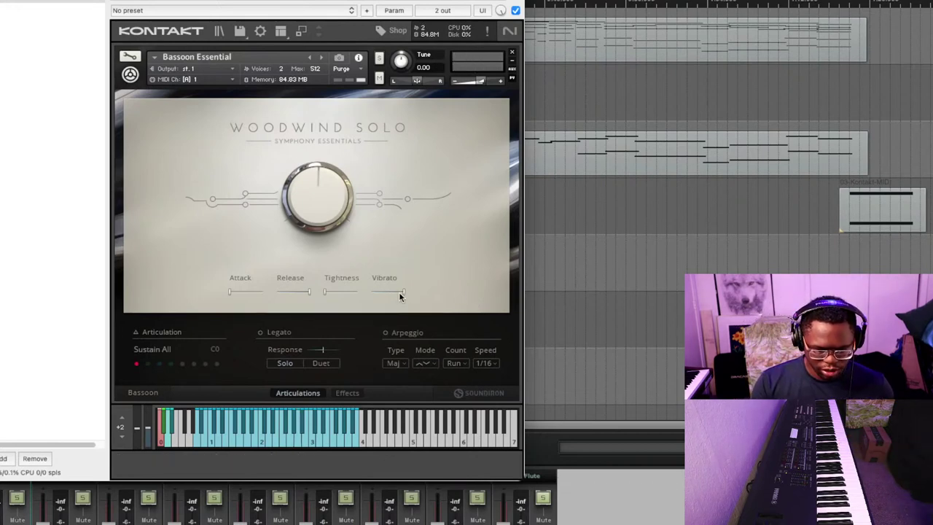
left_click_drag(404, 291, 386, 302)
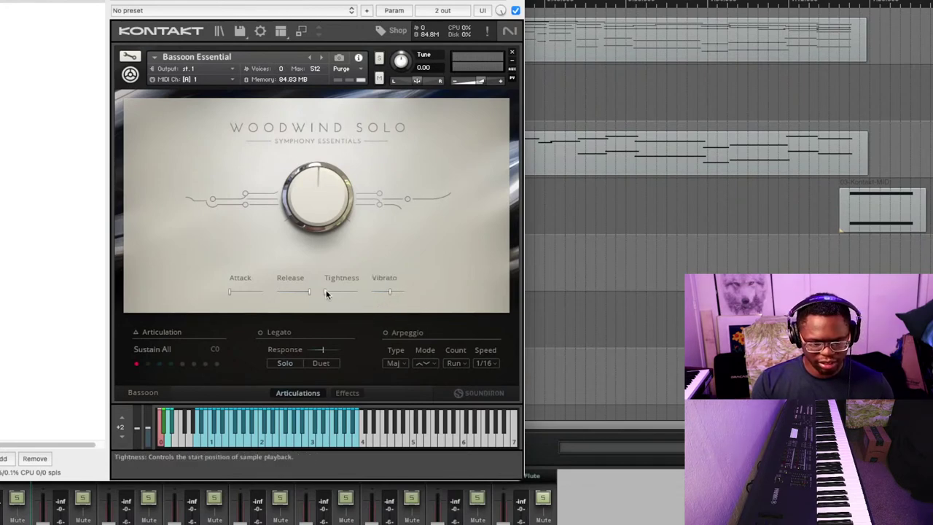
Try different Tightness, Attack and Release amounts on the bassoon, returning Tightness and Attack to minimum and Release to maximum
left_click_drag(327, 294, 342, 293)
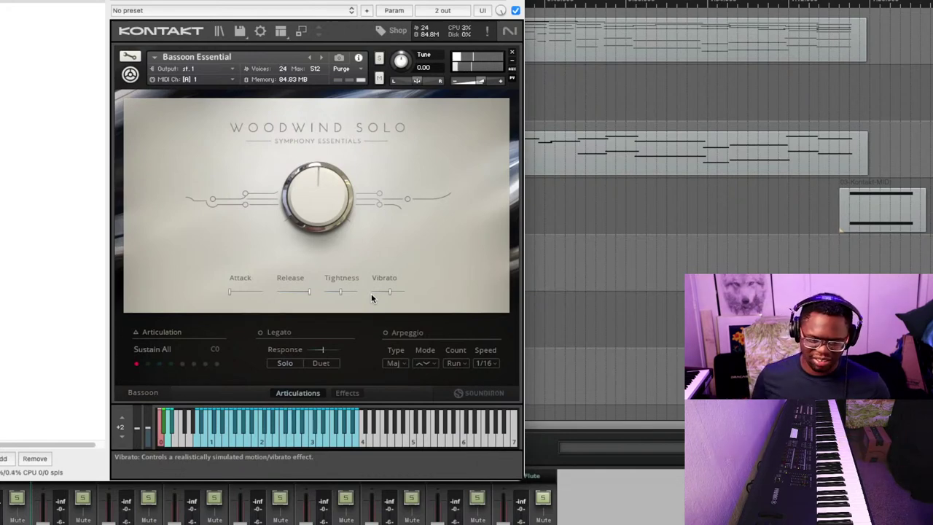
mouse_move(339, 295)
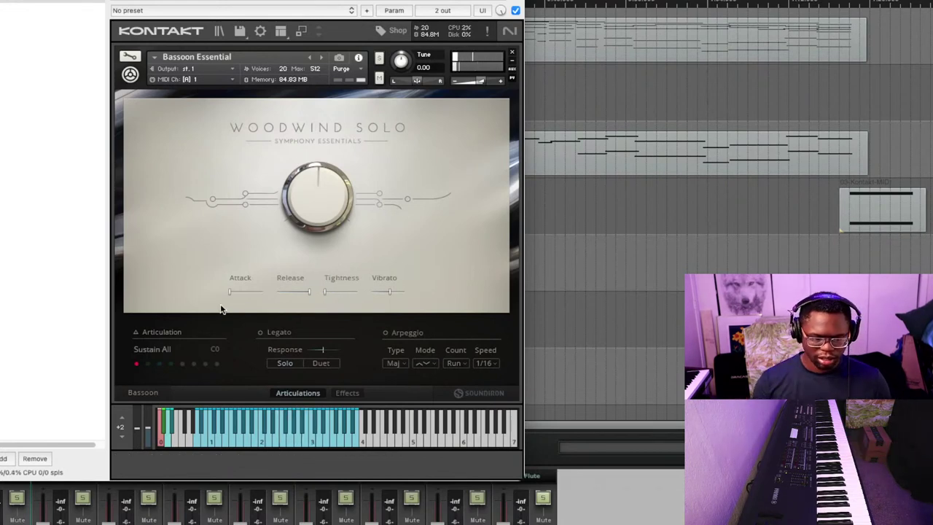
left_click_drag(229, 291, 292, 315)
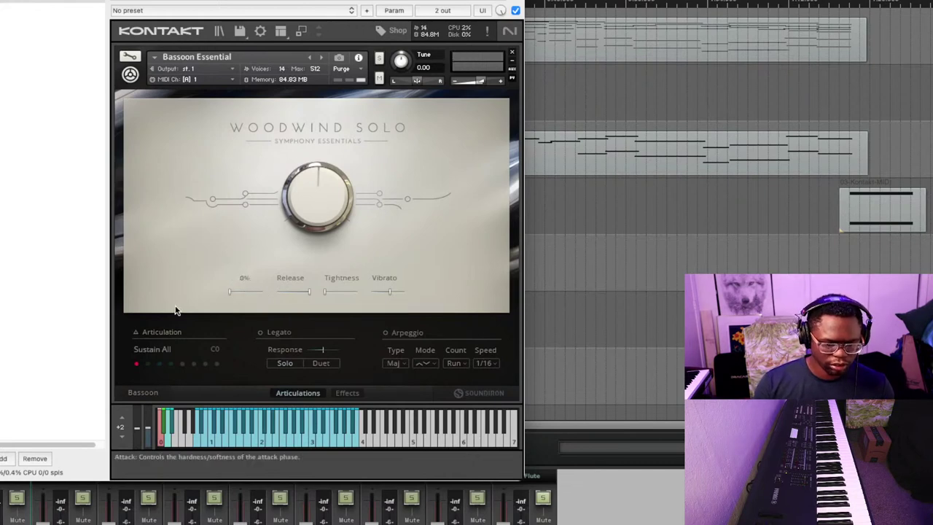
left_click_drag(175, 310, 159, 312)
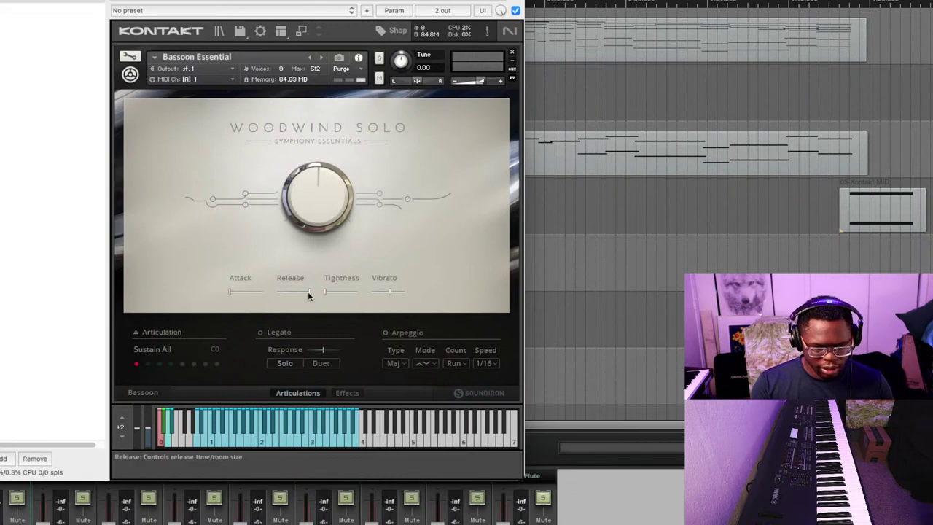
left_click_drag(267, 296, 198, 312)
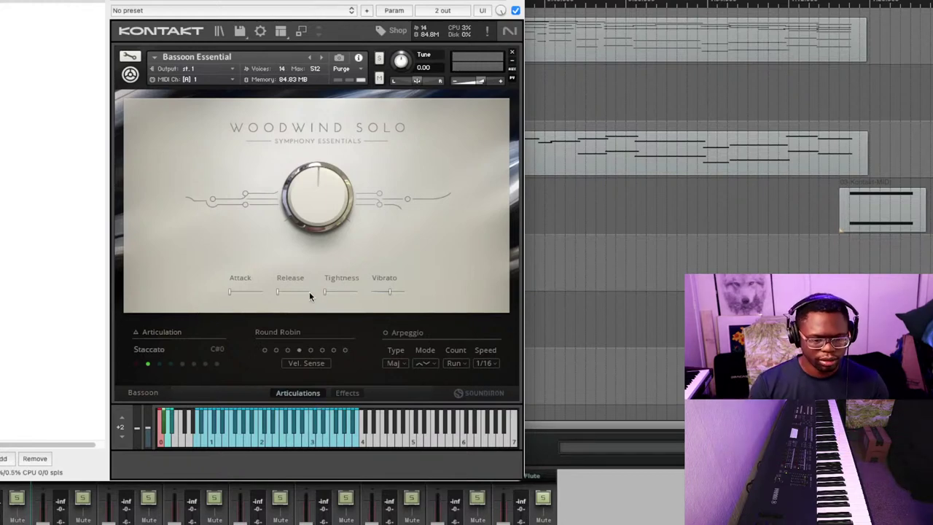
left_click_drag(276, 294, 290, 297)
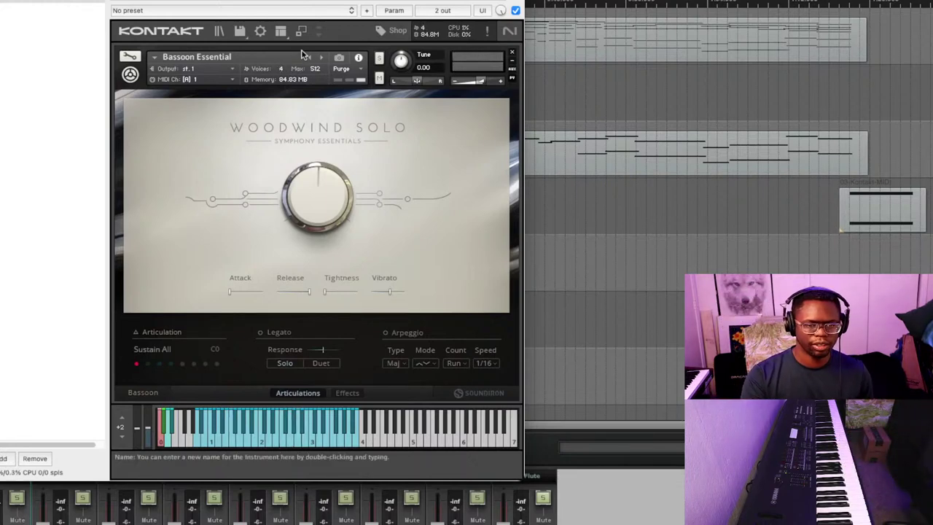
Load Clarinet Essential and adjust its playing controls: Vibrato at 48%, Release at about half, and Legato switched on
left_click(320, 58)
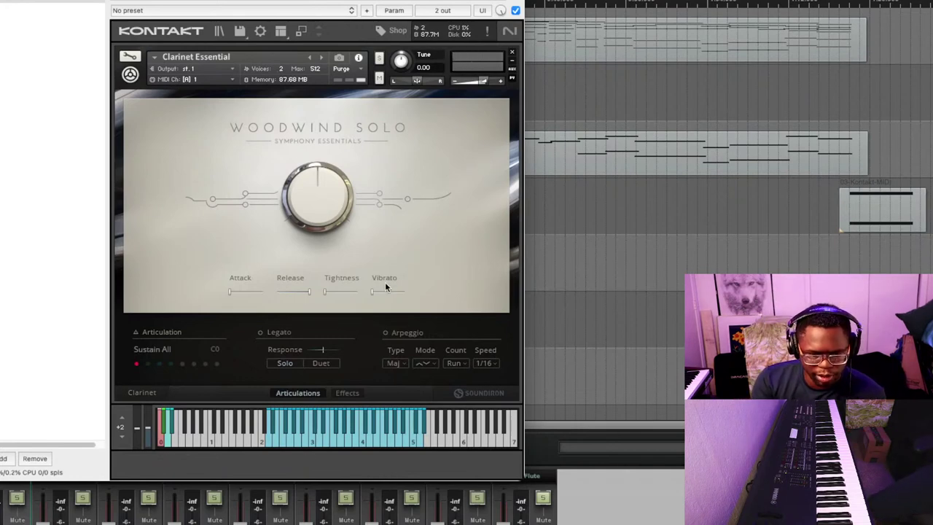
left_click_drag(375, 292, 377, 296)
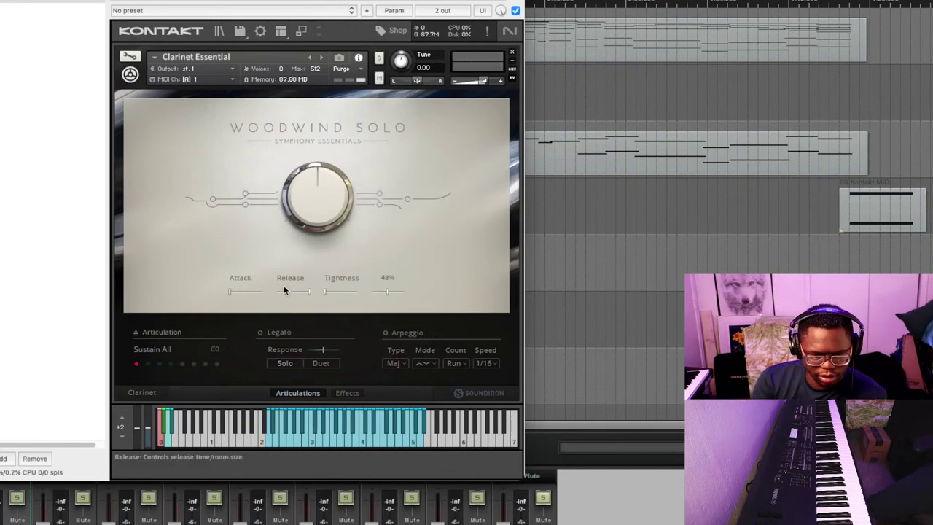
left_click_drag(309, 292, 289, 295)
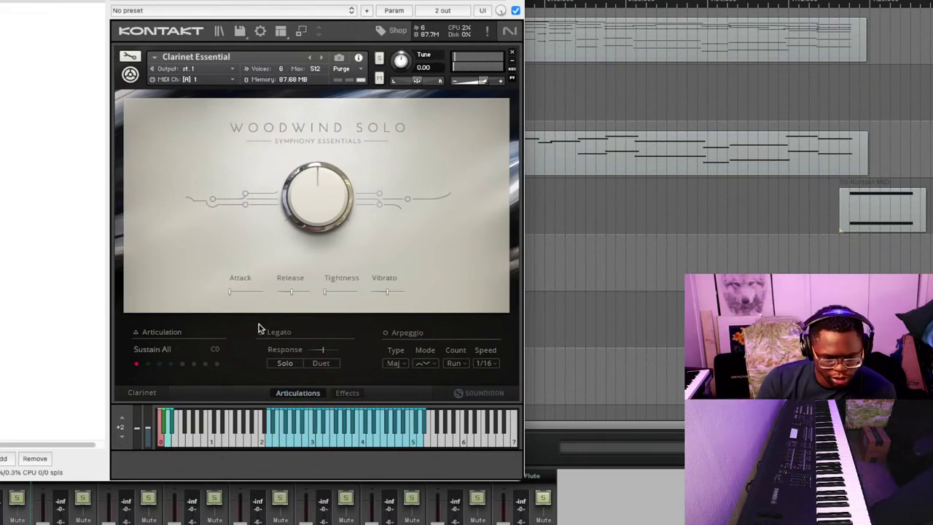
left_click(261, 333)
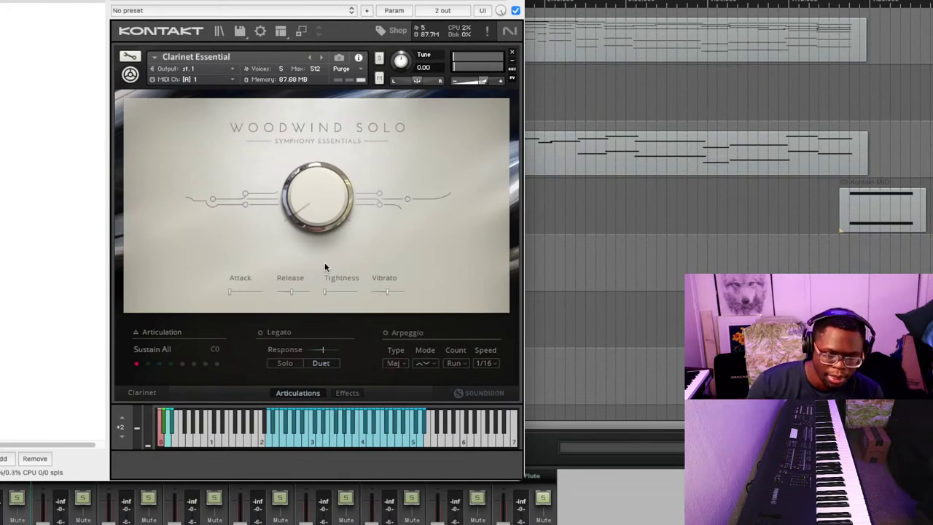
Advance through the woodwind instruments, loading Contrabassoon Essential and after it Flute Essential
left_click(322, 58)
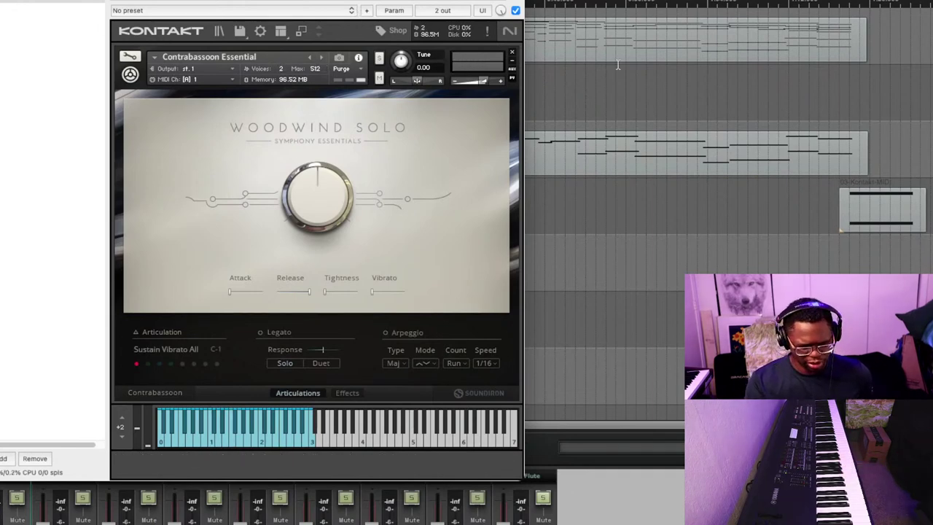
left_click(323, 58)
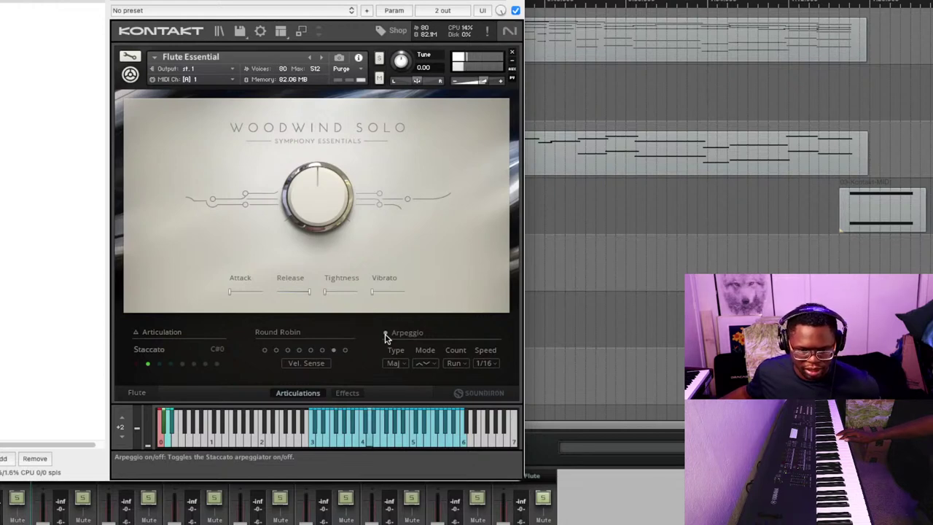
Try the flute's staccato arpeggio in the Up, Down, Up/Down and Down/Up modes, ending on Up/Down
left_click(425, 363)
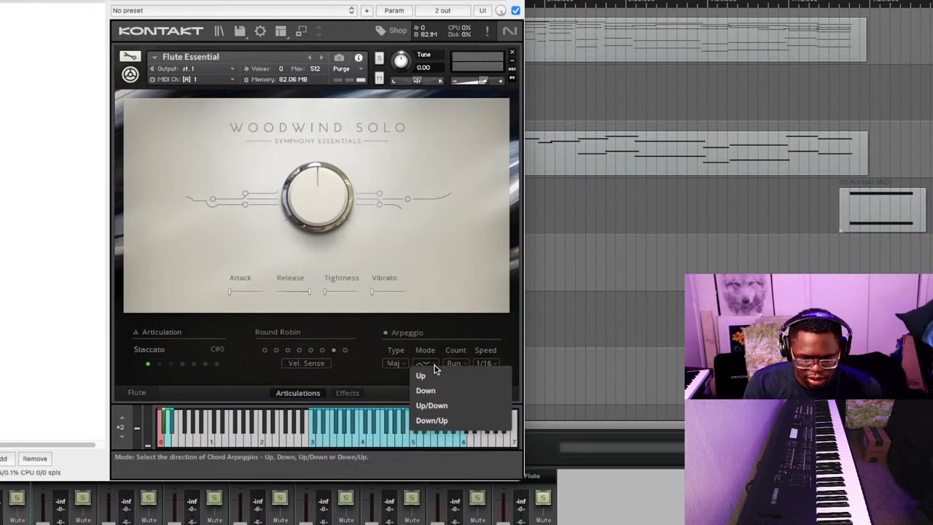
left_click(427, 376)
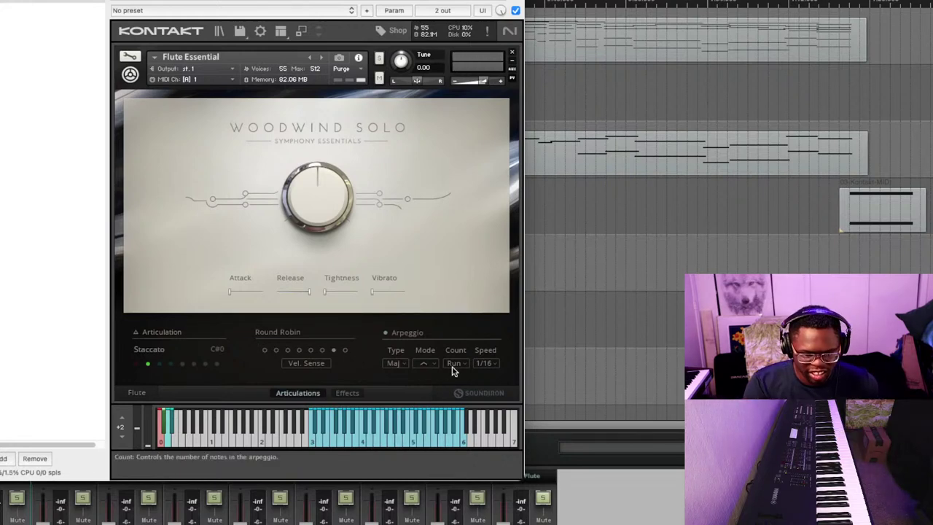
left_click(437, 364)
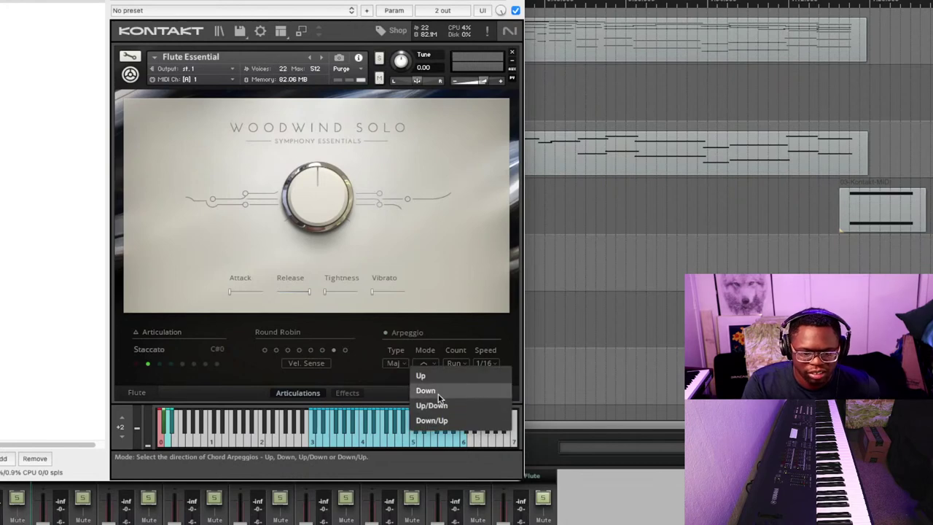
left_click(440, 400)
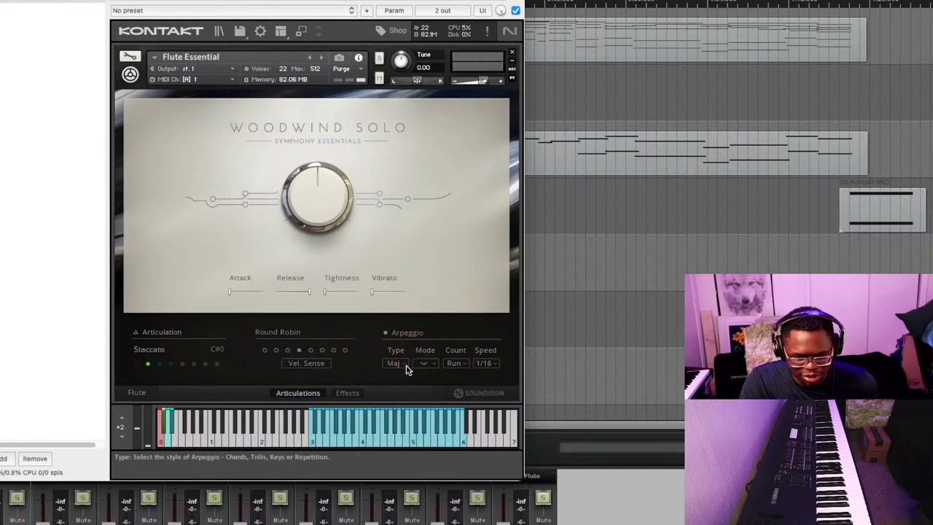
left_click(435, 366)
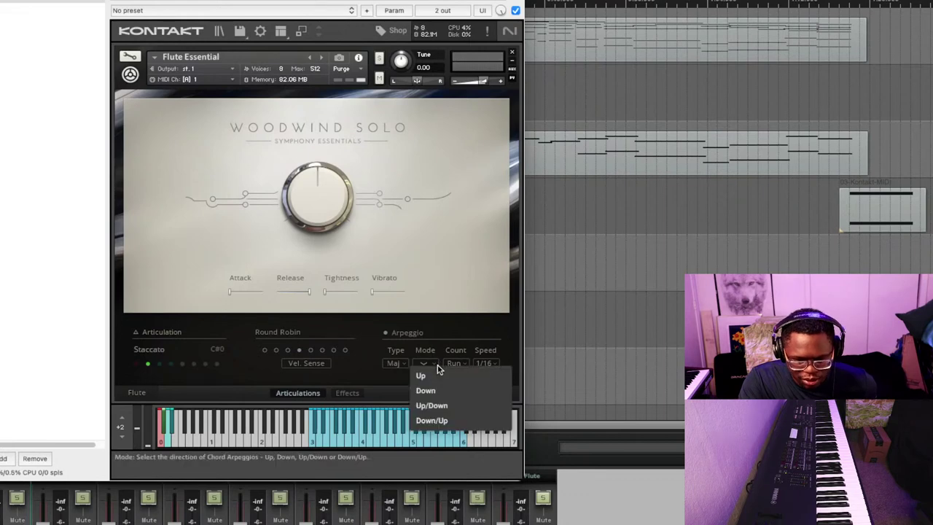
left_click(436, 406)
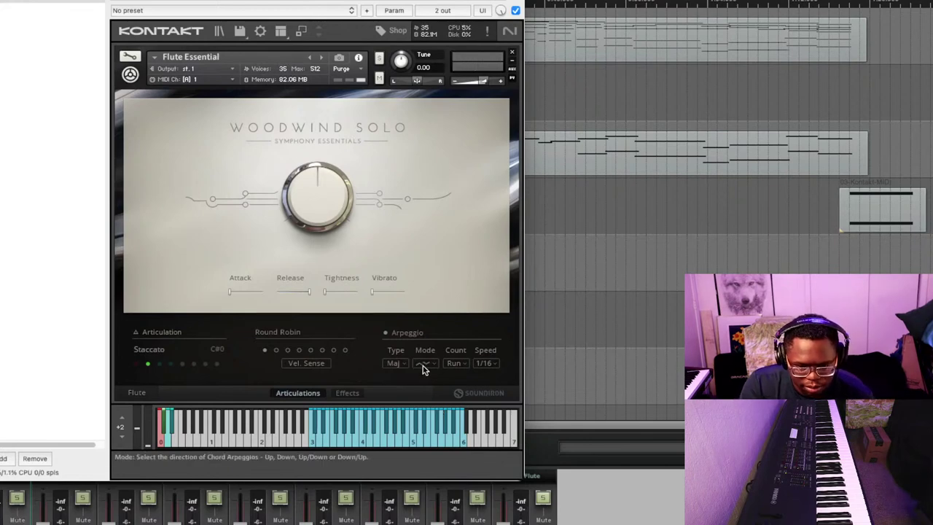
left_click(423, 369)
left_click(432, 420)
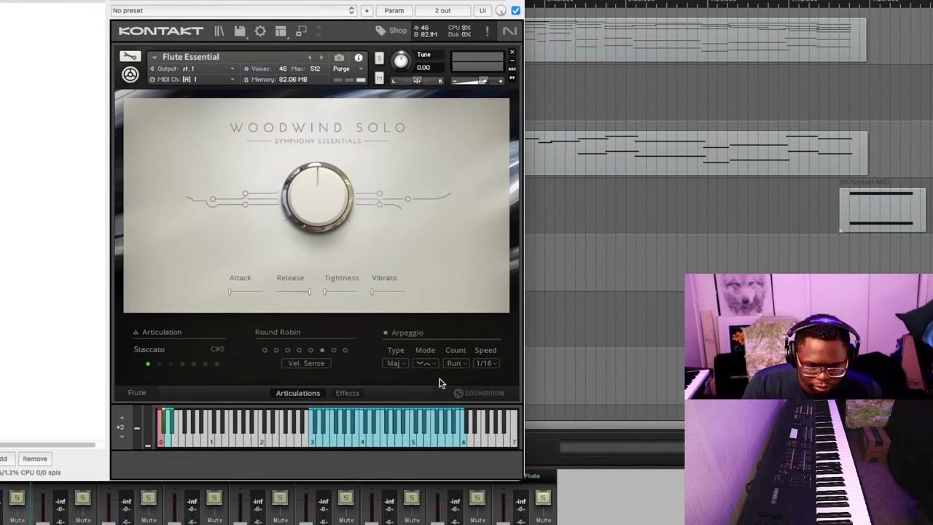
left_click(427, 364)
left_click(435, 402)
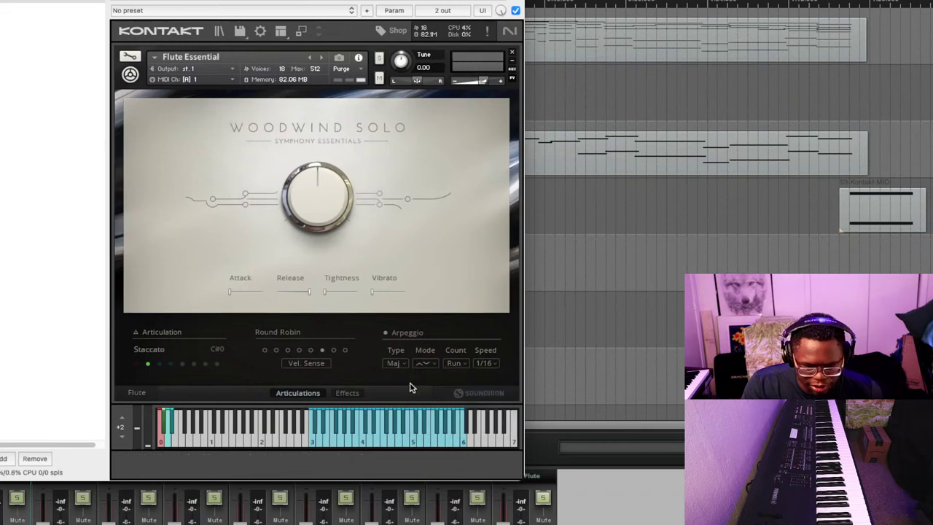
Set the flute's arpeggio type to Key and lower Release to about half, trying Vibrato before returning it to 0%
left_click(395, 364)
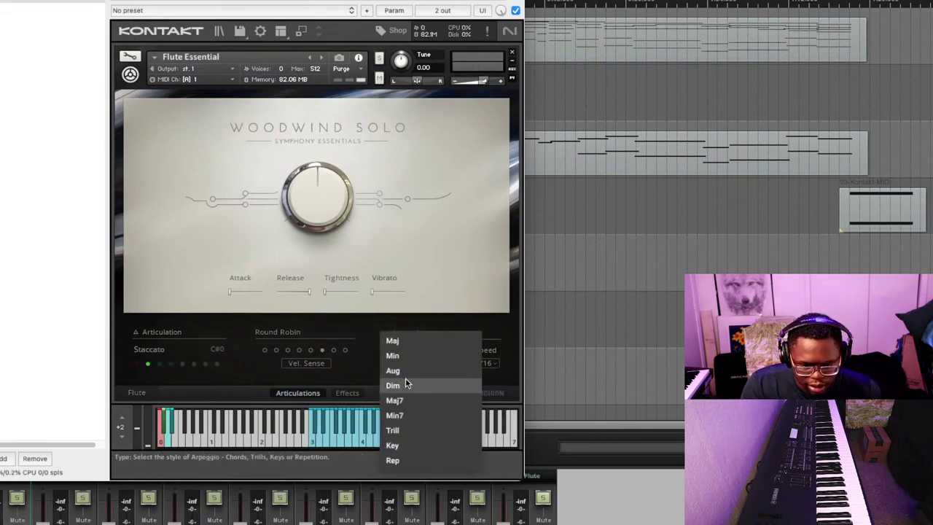
left_click(410, 446)
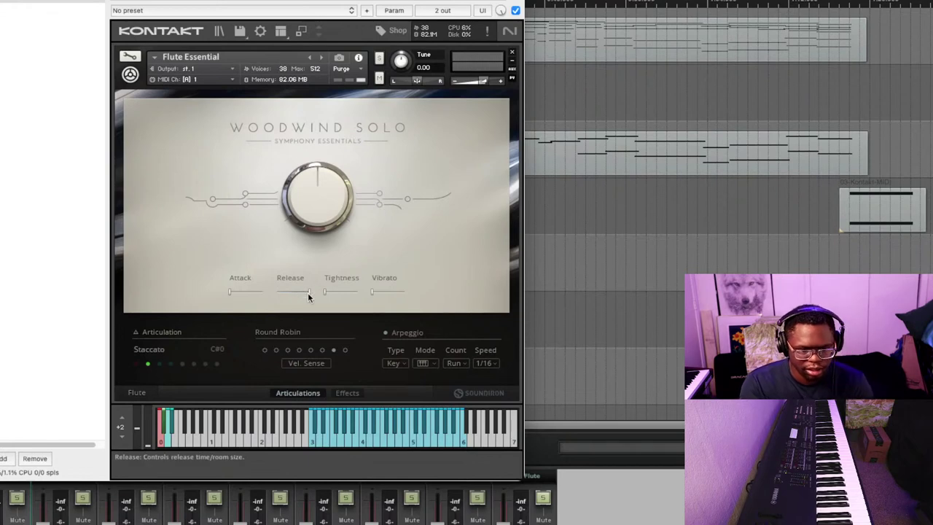
left_click_drag(275, 297, 371, 308)
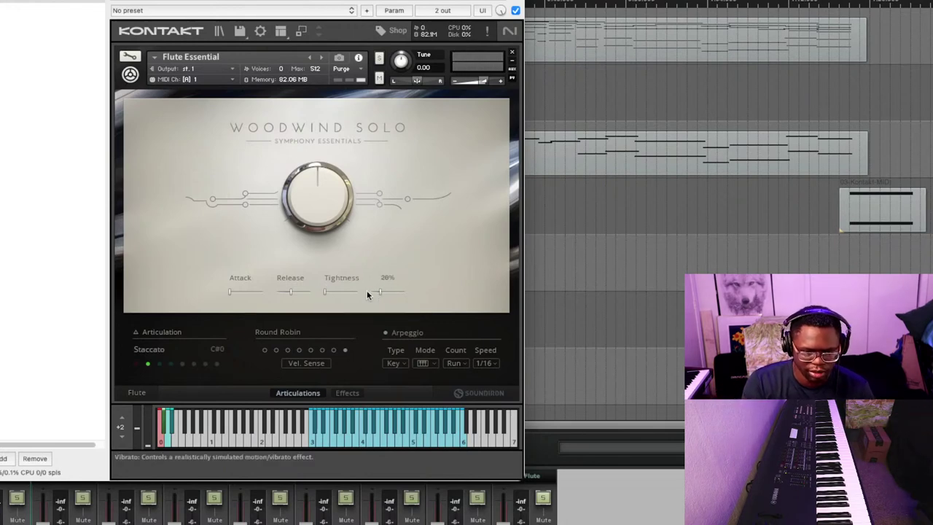
left_click_drag(366, 290, 331, 294)
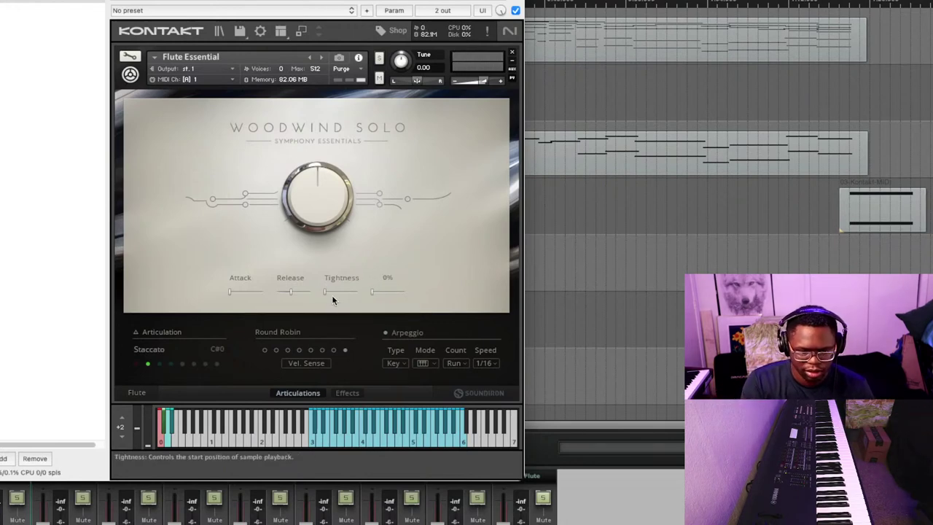
Try the Rep arpeggio type on the flute, and switch the type to Trill
left_click(405, 369)
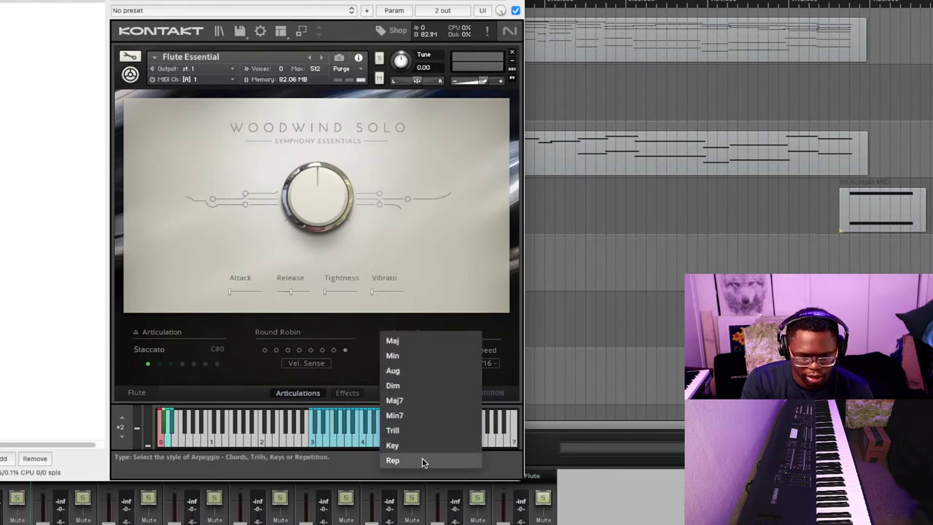
left_click(393, 460)
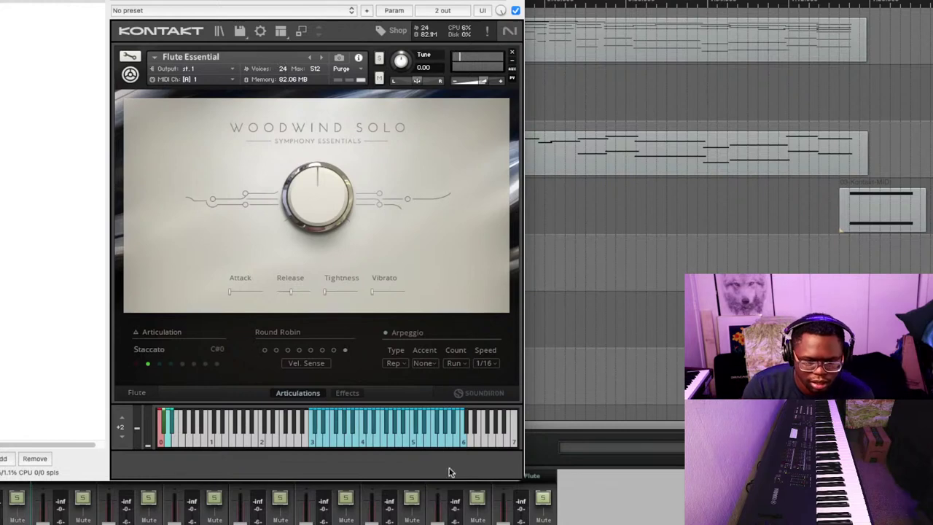
left_click(404, 364)
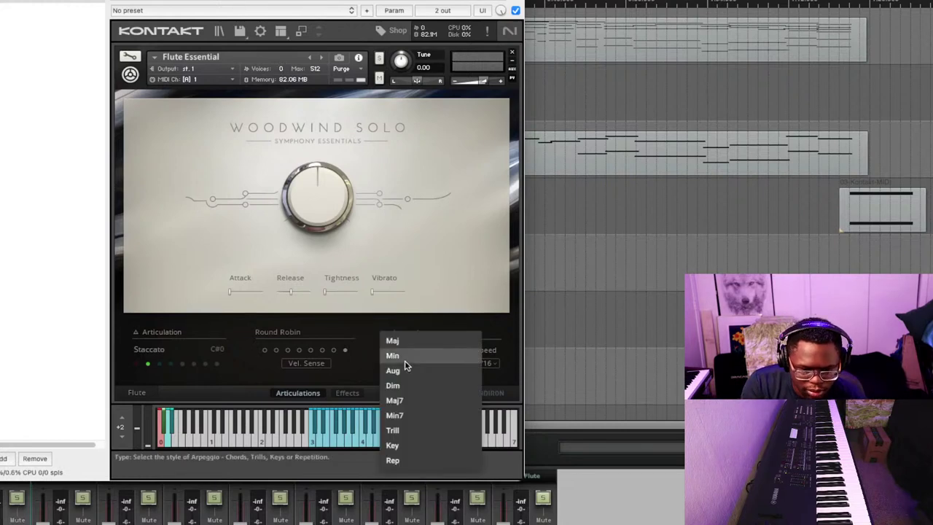
left_click(394, 430)
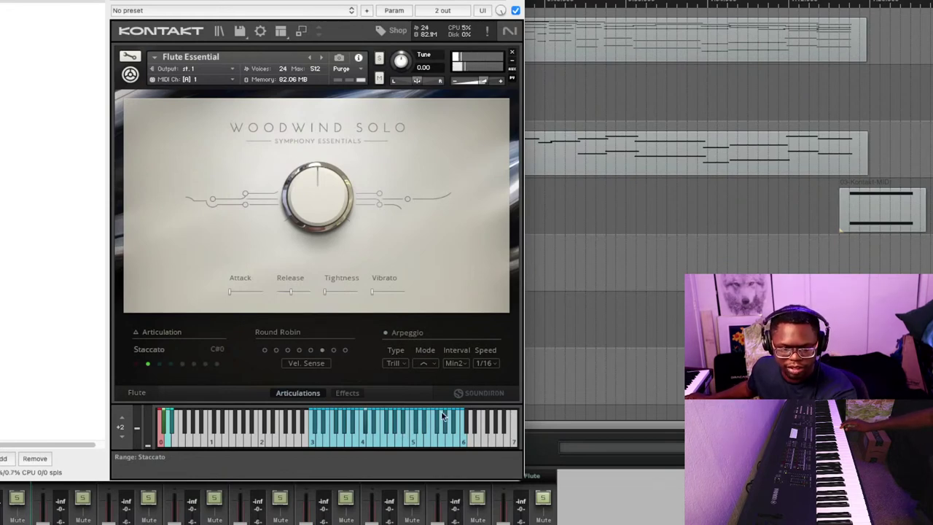
Try the flute's trill at speeds 1/32T, 1/32 and 1/8, ending back on 1/16
left_click(491, 365)
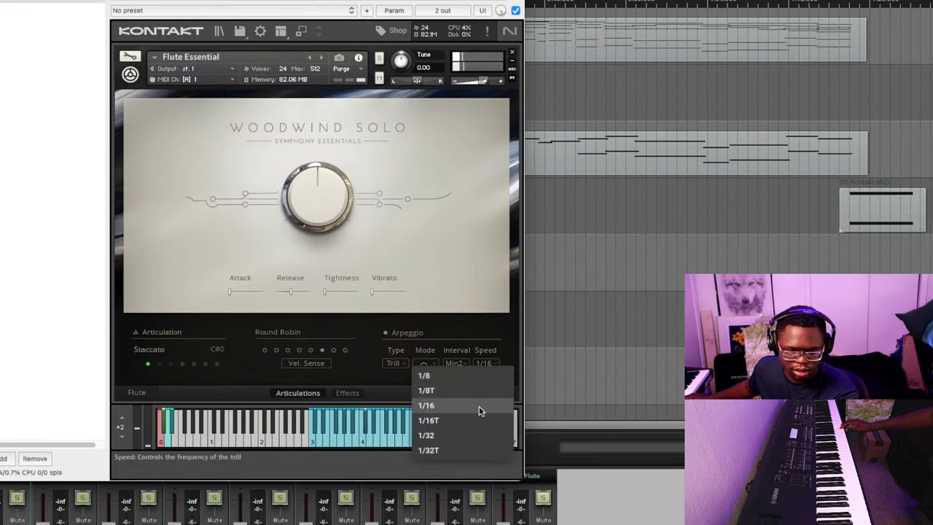
left_click(470, 449)
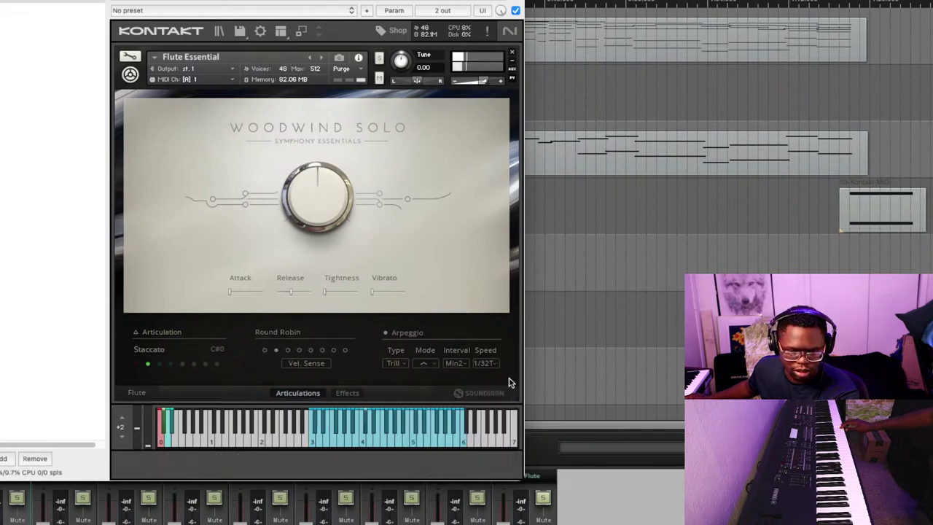
left_click(488, 367)
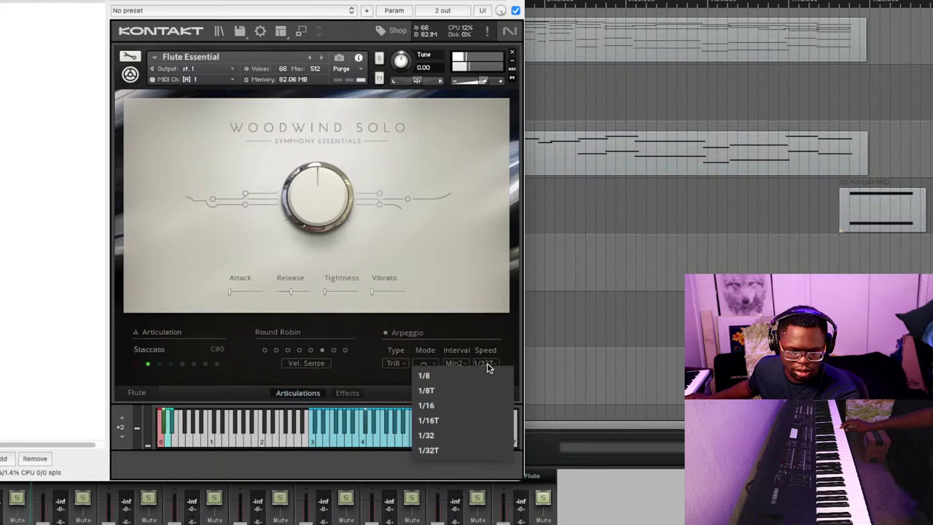
left_click(465, 435)
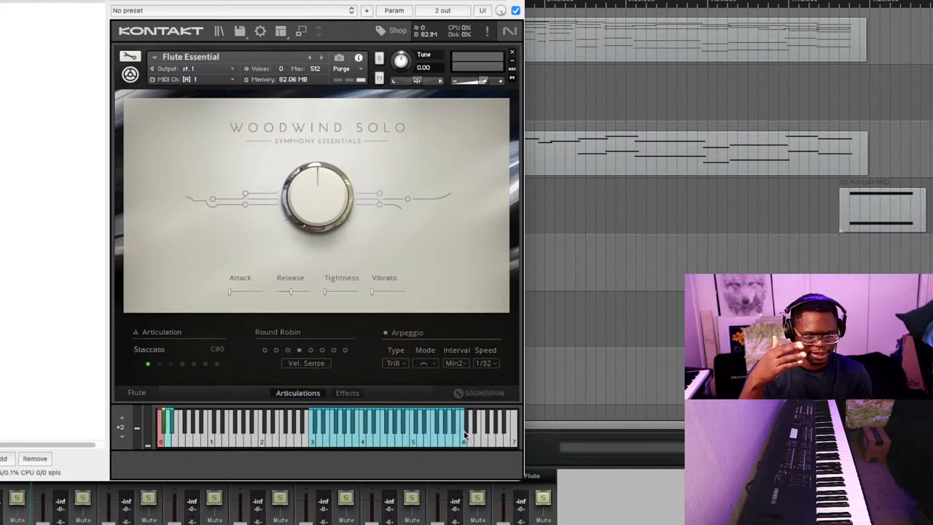
left_click(490, 363)
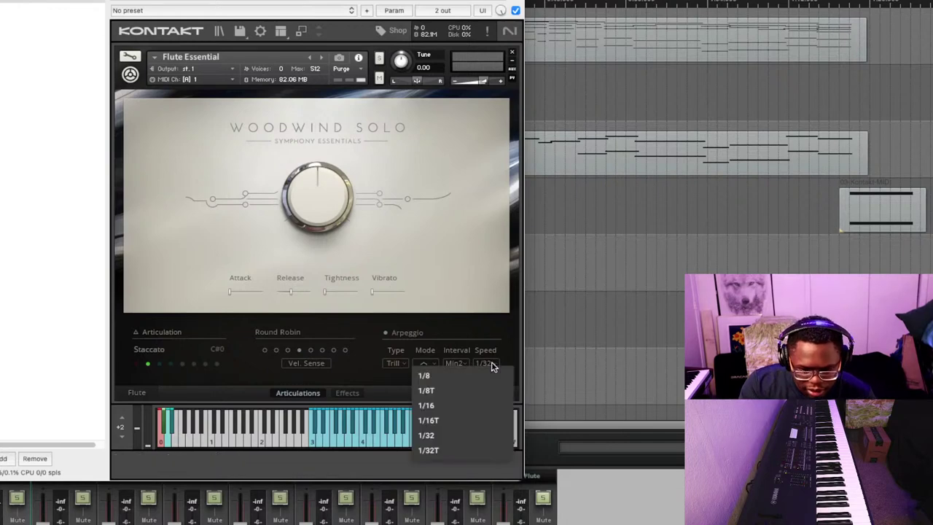
left_click(479, 376)
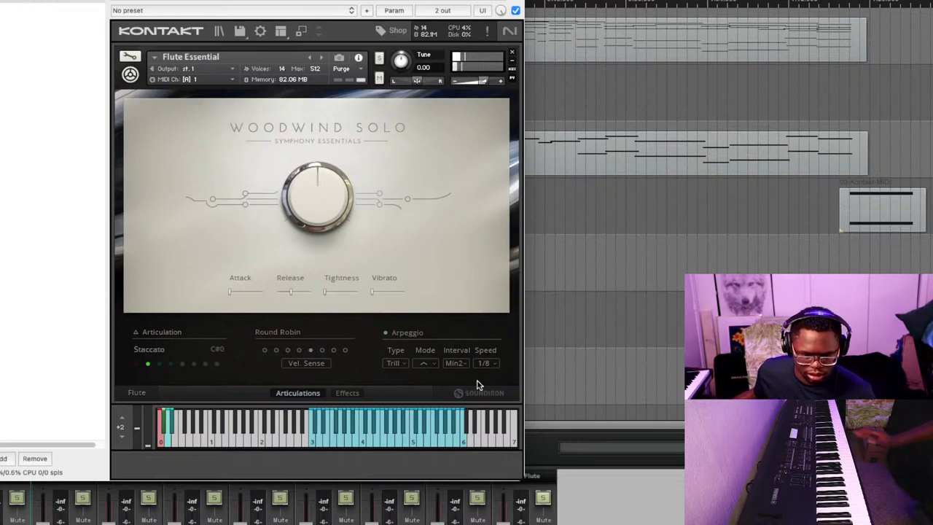
left_click(496, 365)
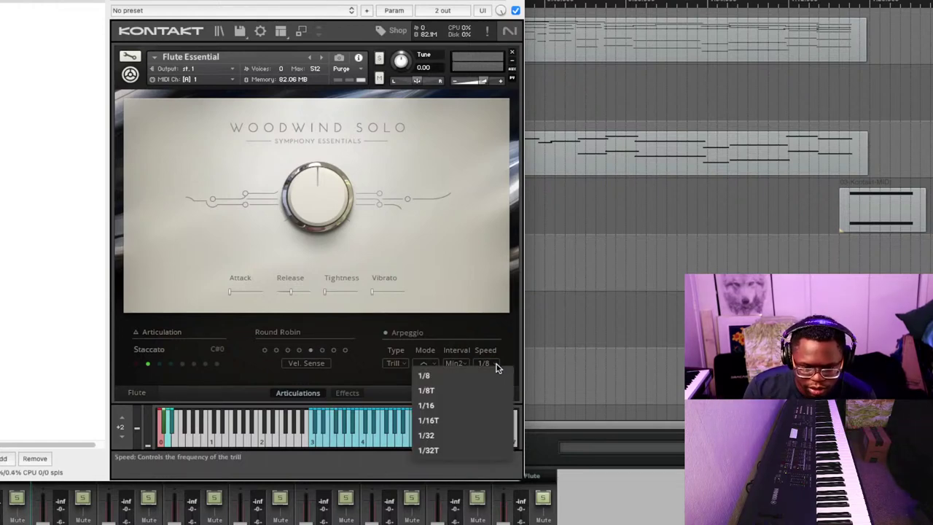
left_click(484, 405)
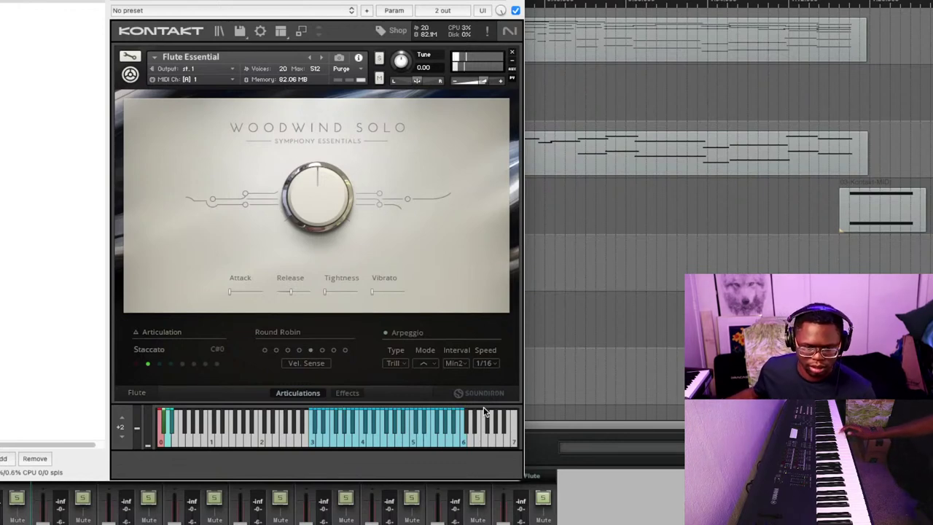
Try the Dim arpeggio type on the flute, and switch the type to Maj7
left_click(404, 364)
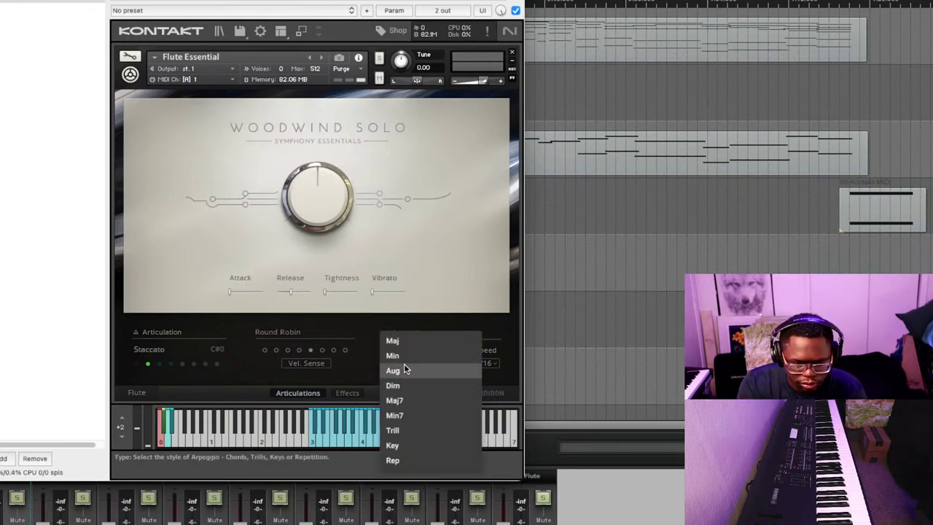
left_click(403, 384)
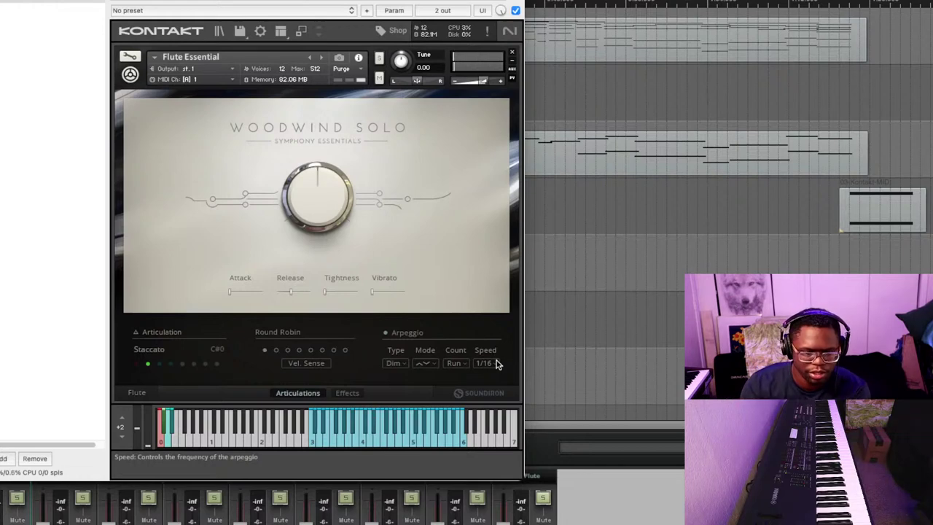
left_click(395, 364)
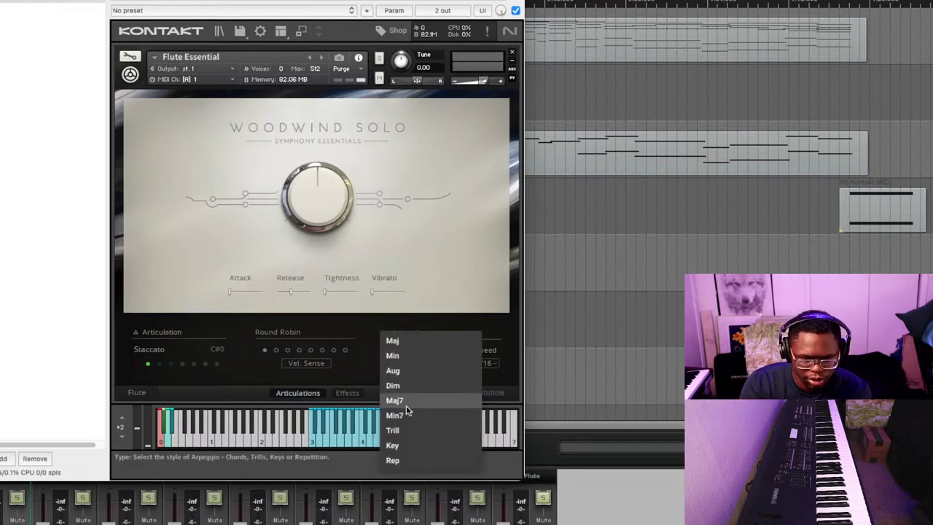
left_click(395, 400)
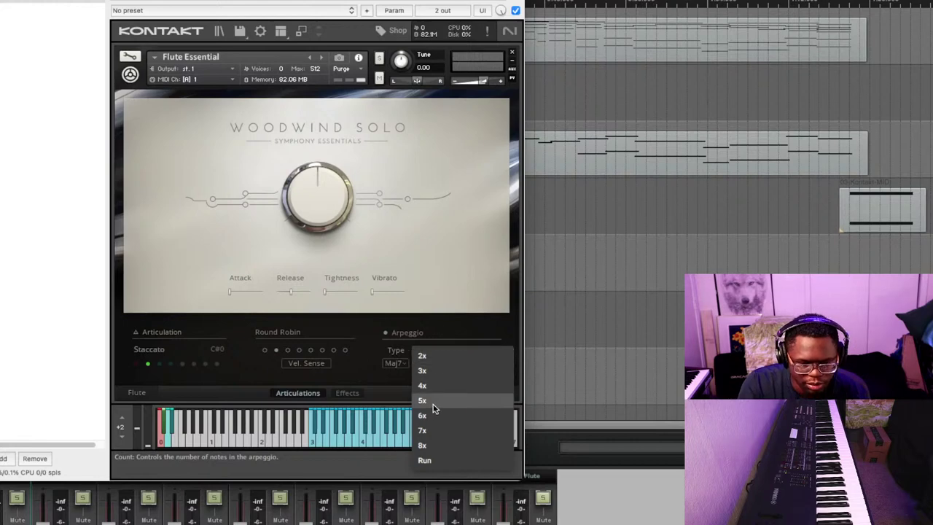
Try note counts 2x and 6x on the Maj7 arpeggio, return to Run, and set the type to Min7
left_click(441, 358)
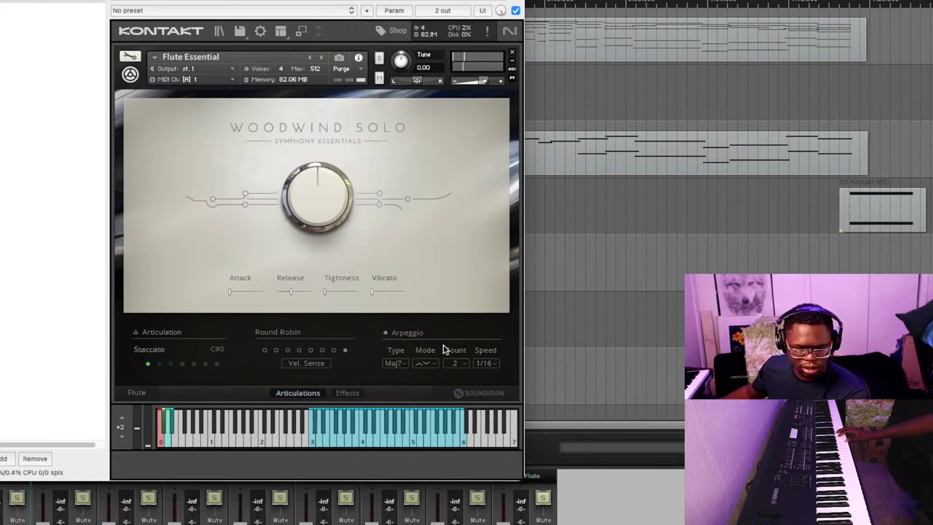
left_click(457, 363)
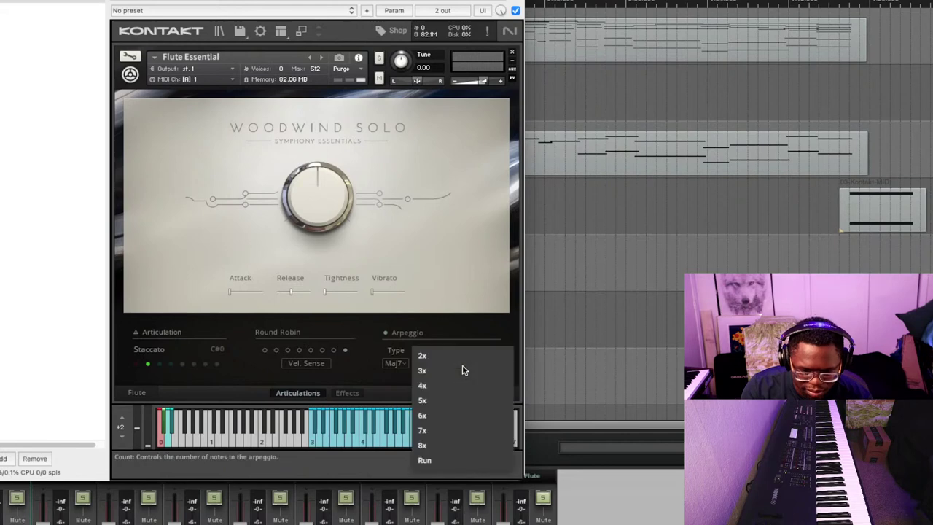
left_click(448, 416)
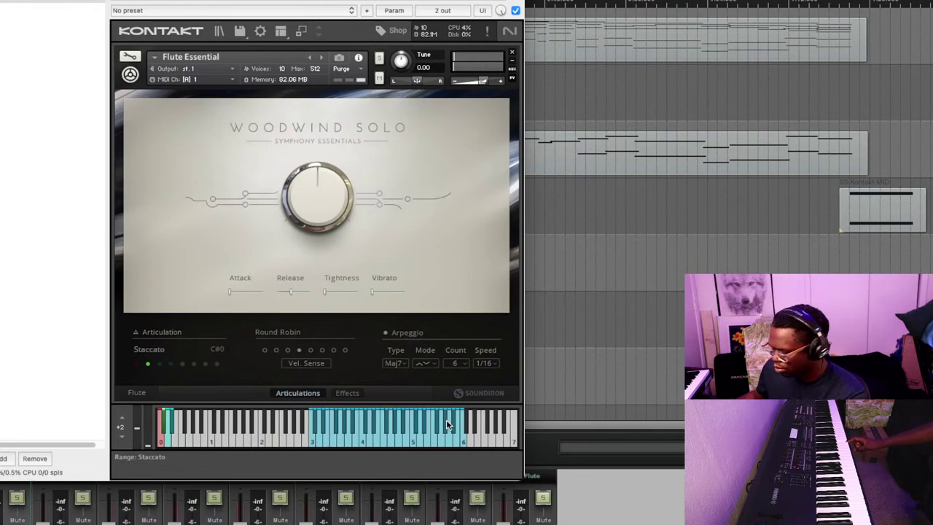
left_click(459, 363)
left_click(430, 455)
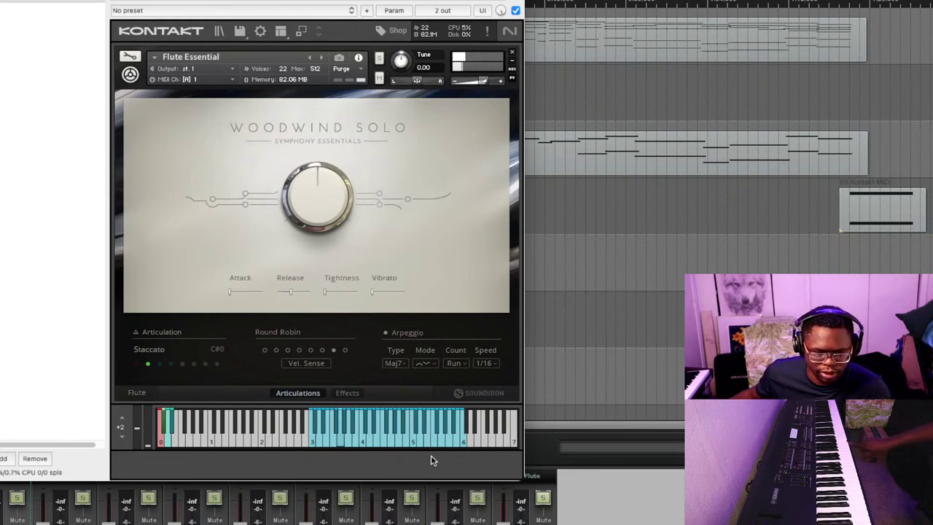
left_click(397, 363)
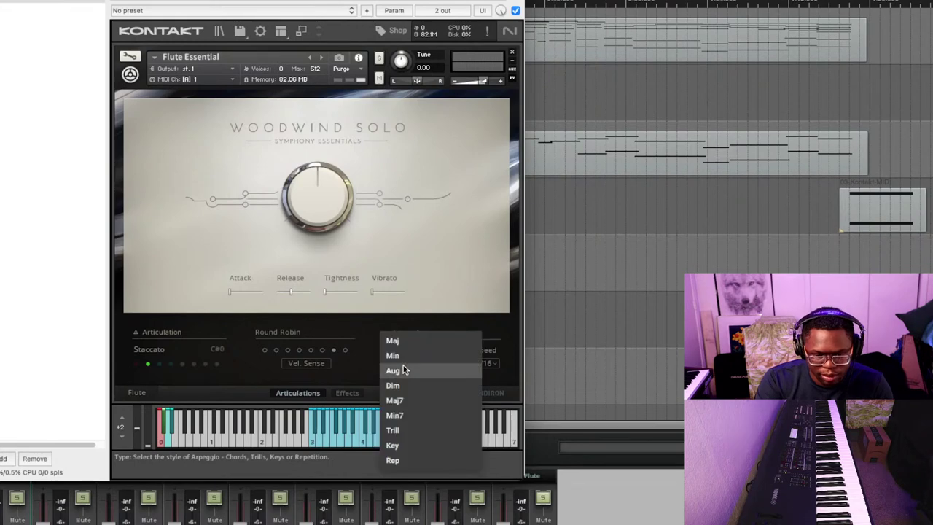
left_click(410, 418)
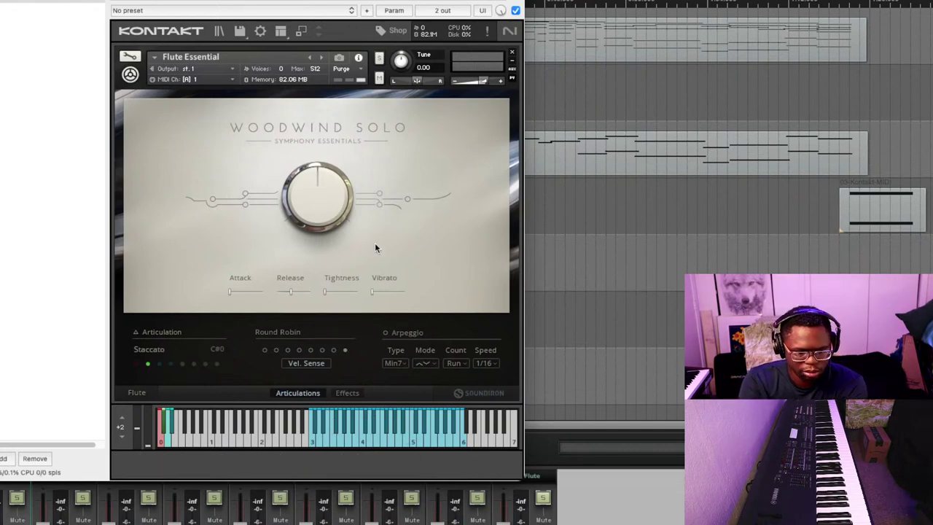
Load Oboe Essential and view its EQ, compressor and filter controls before returning to its articulation settings
left_click(323, 61)
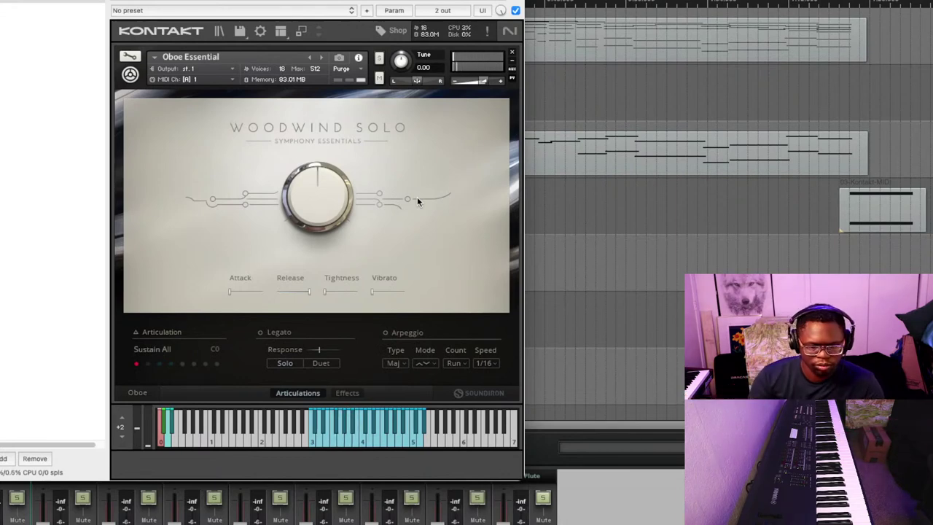
left_click(345, 393)
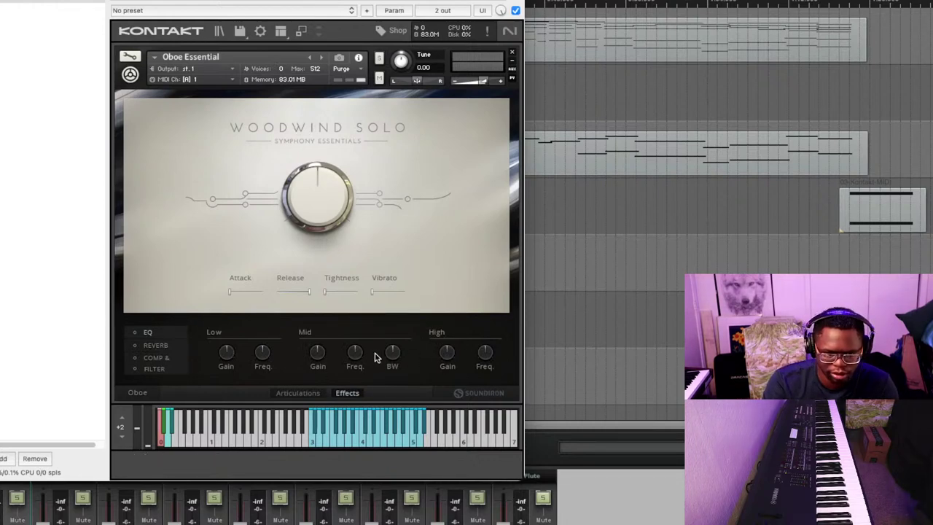
left_click(165, 371)
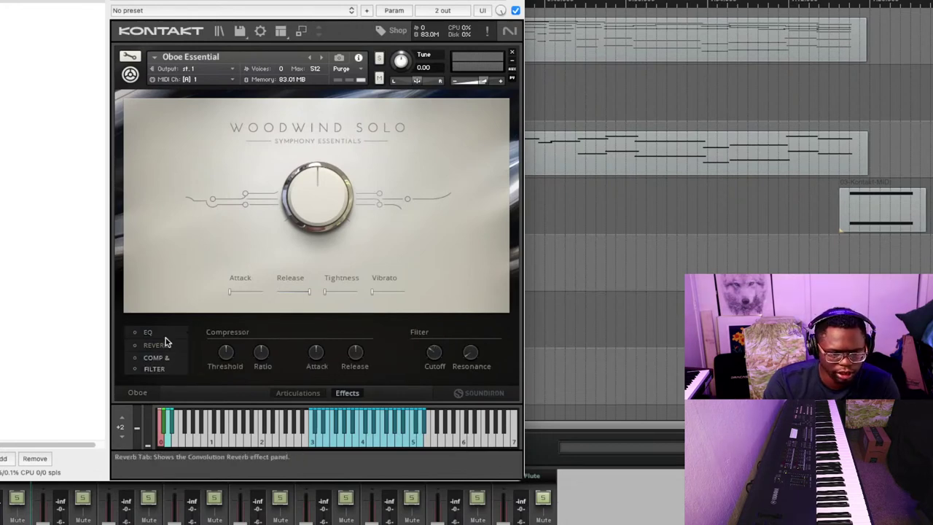
left_click(301, 392)
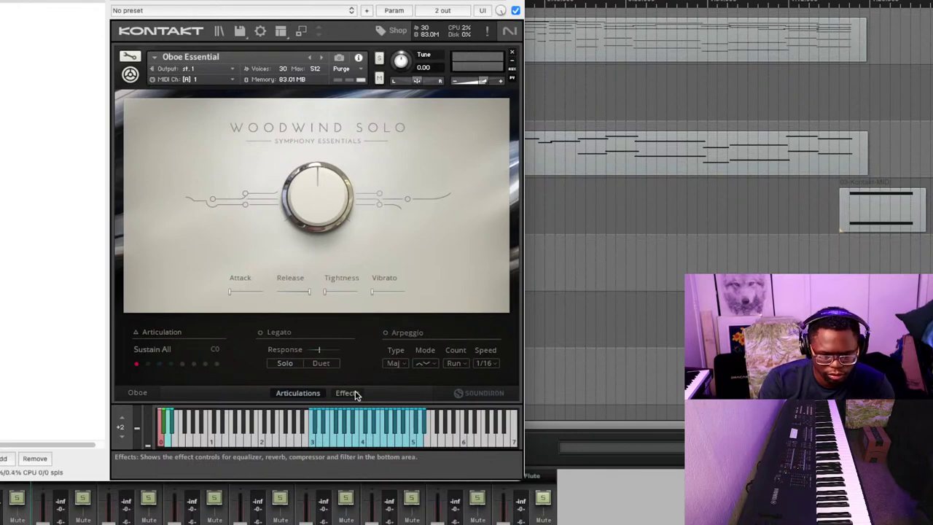
Turn on the oboe's arpeggio for Sustain All and set its speed to 1/8
left_click(386, 333)
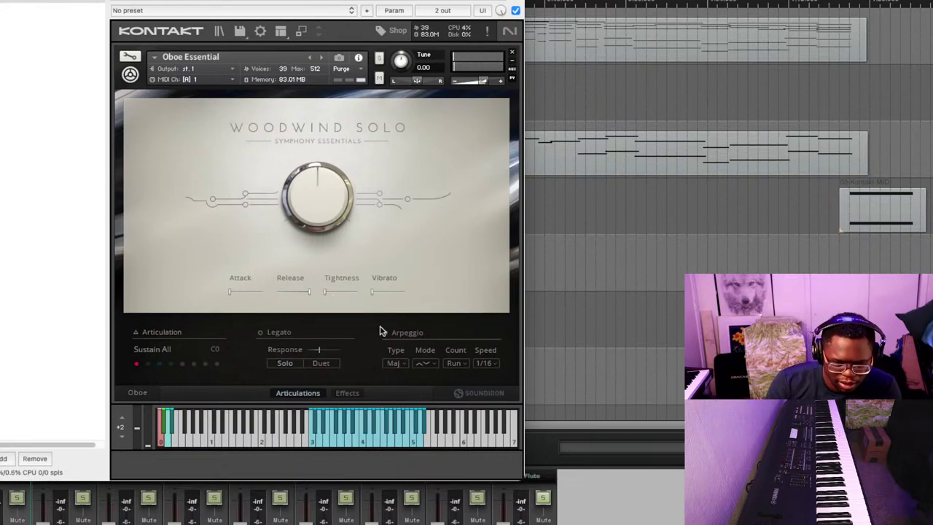
left_click(497, 363)
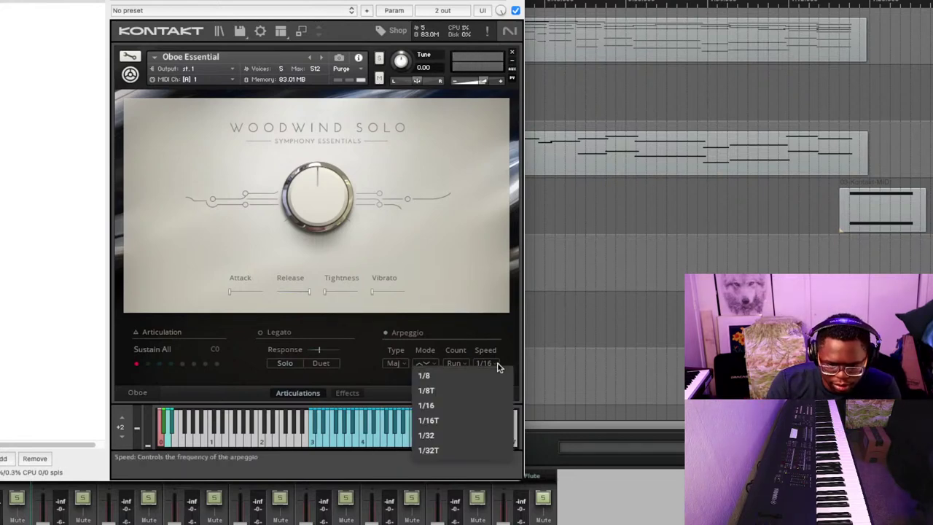
left_click(460, 376)
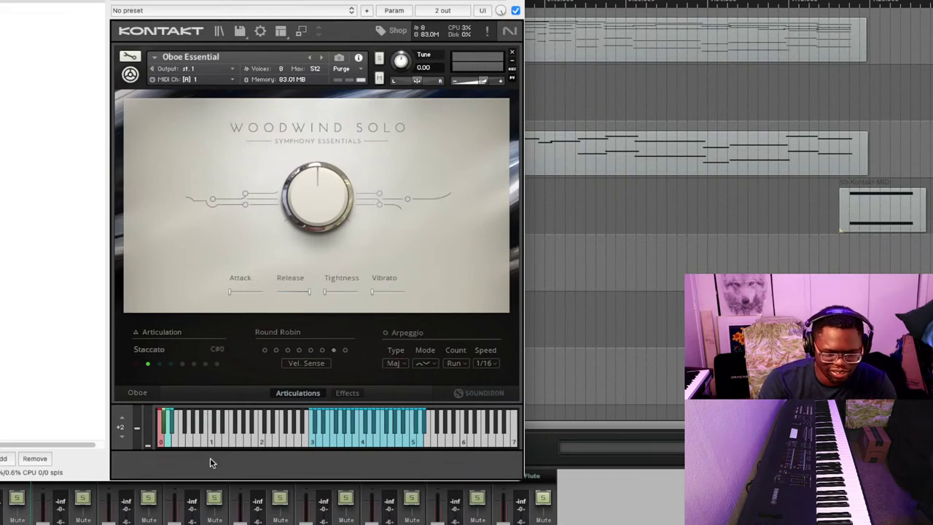
Switch the oboe back to Sustain All, enable Legato, and lower Release to about a third
left_click(167, 446)
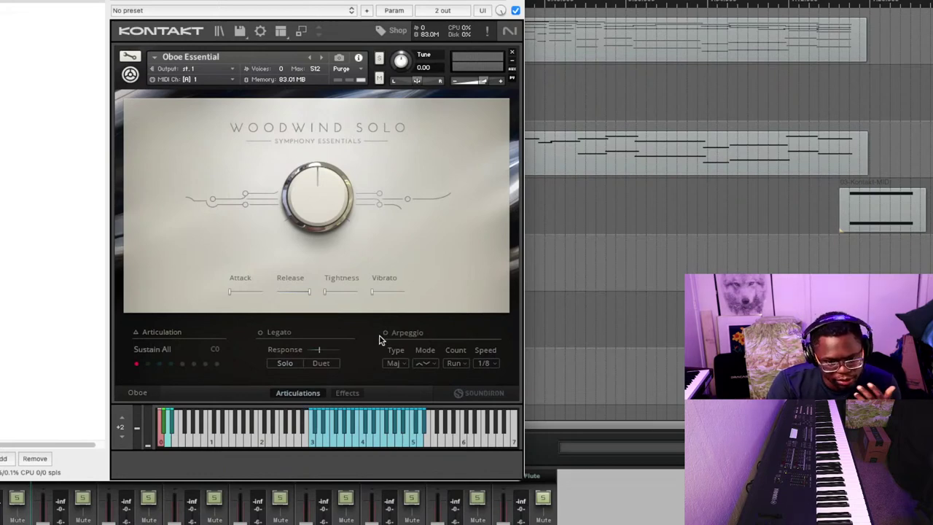
left_click(261, 333)
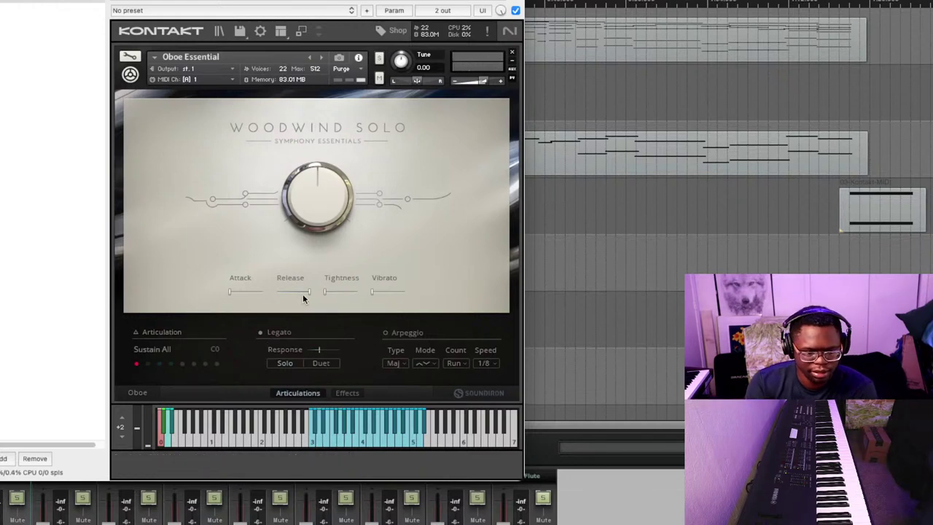
left_click_drag(307, 293, 251, 294)
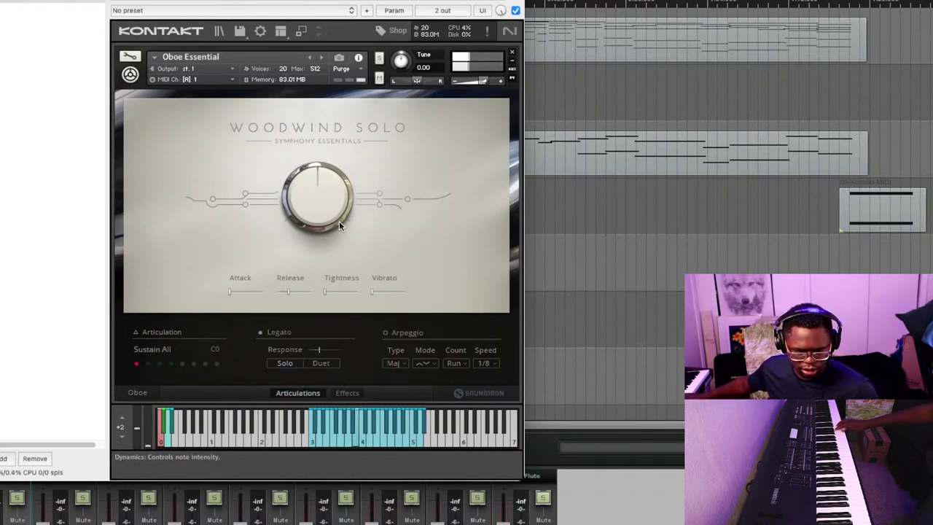
Advance through Saxophone Essential to Woodwind Quintet Essential, and view its ensemble section setup before returning to the articulation settings
left_click(321, 59)
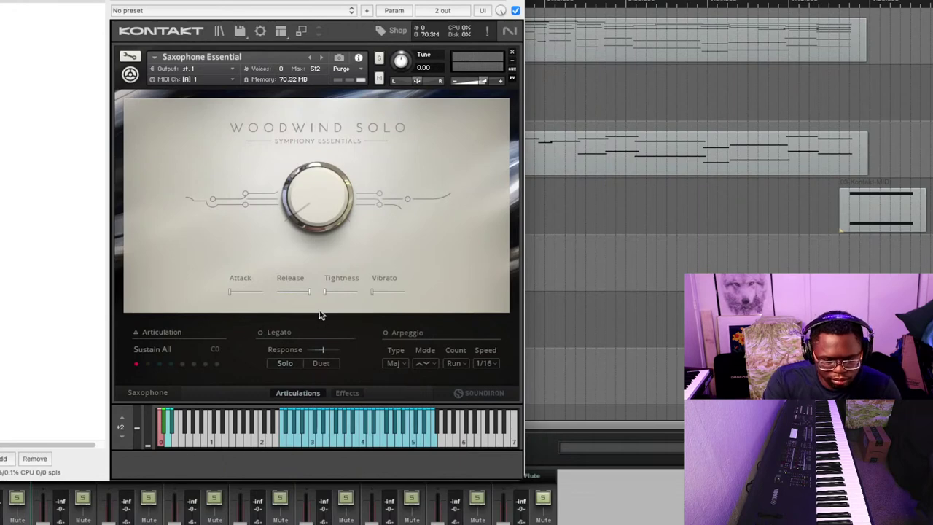
left_click(323, 58)
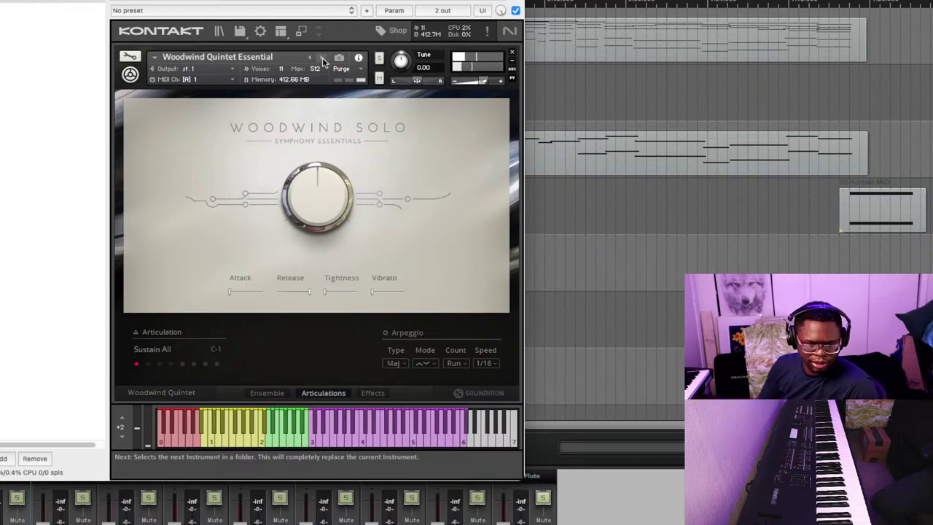
left_click(267, 393)
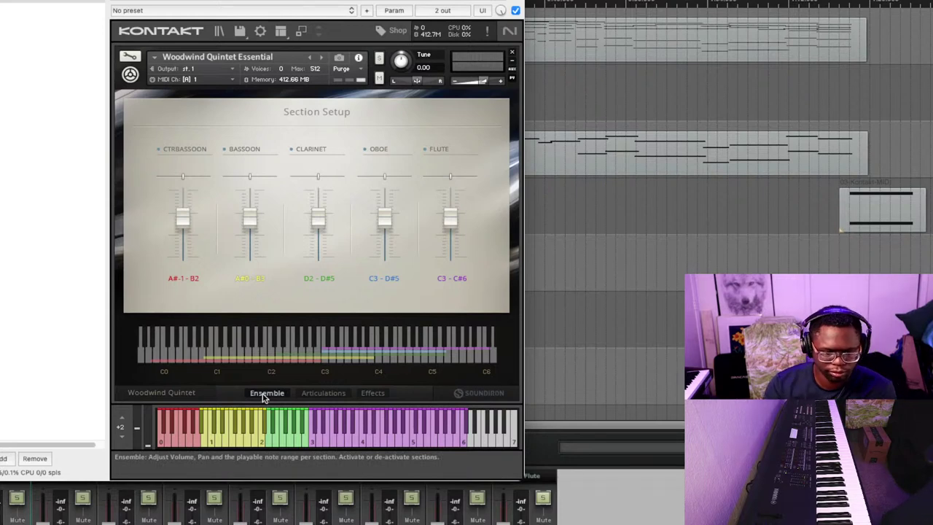
left_click(315, 397)
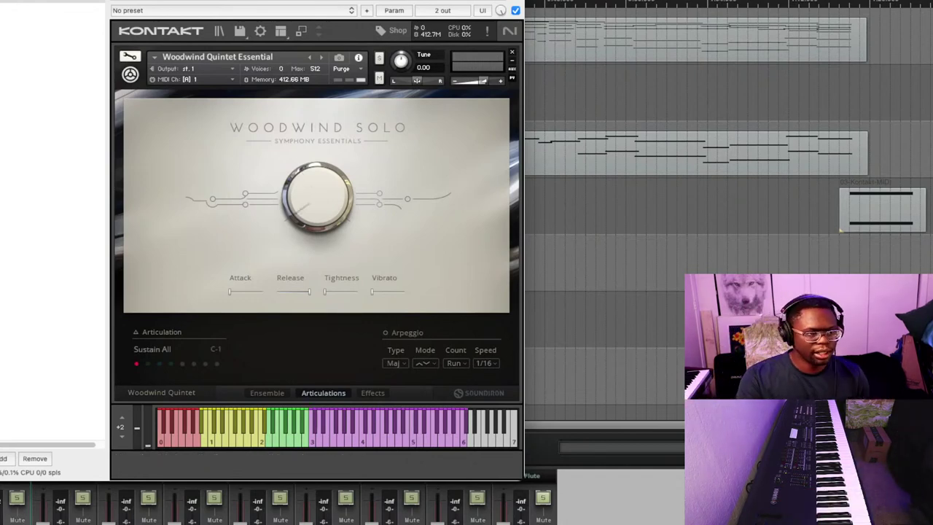
Return to the arrangement, place the playhead at 18.3.00 near the start of the woodwind ensemble clips, and show the Woodwind Ensemble Essential instrument
key("Escape")
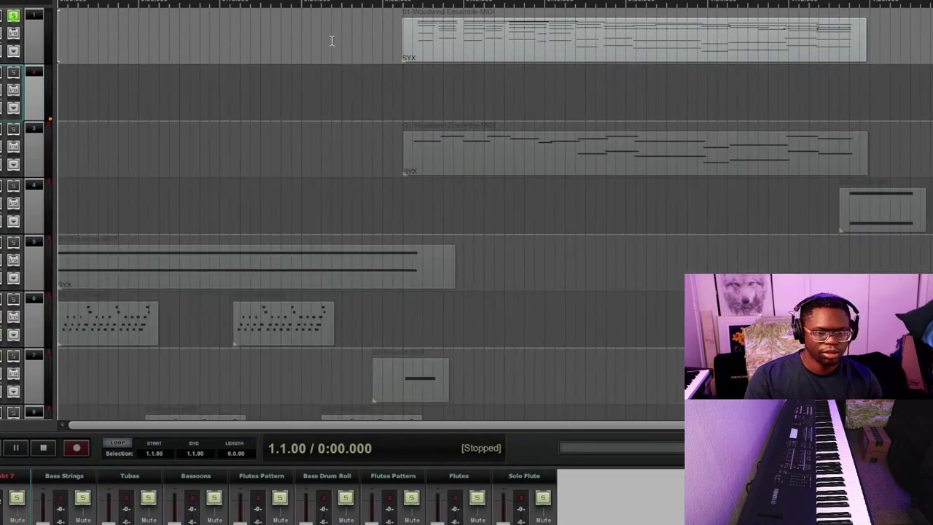
left_click(412, 4)
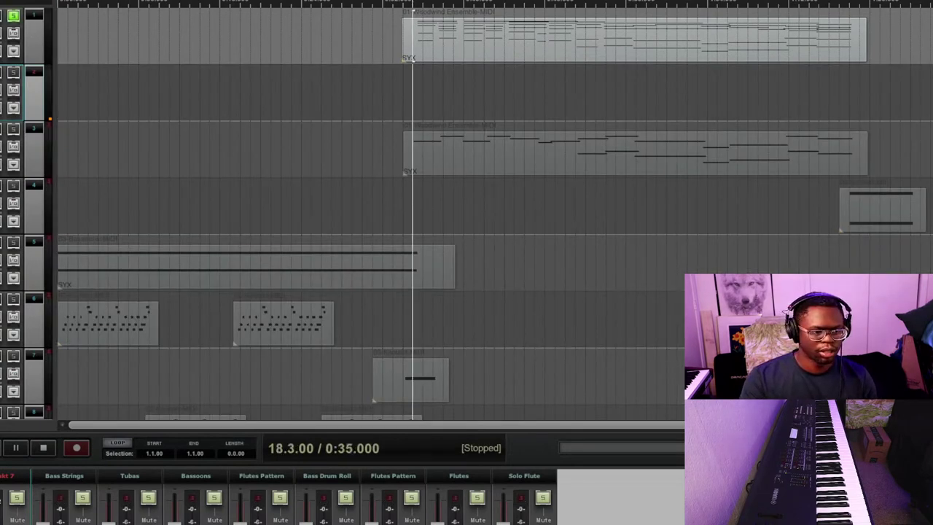
key("alt+Tab")
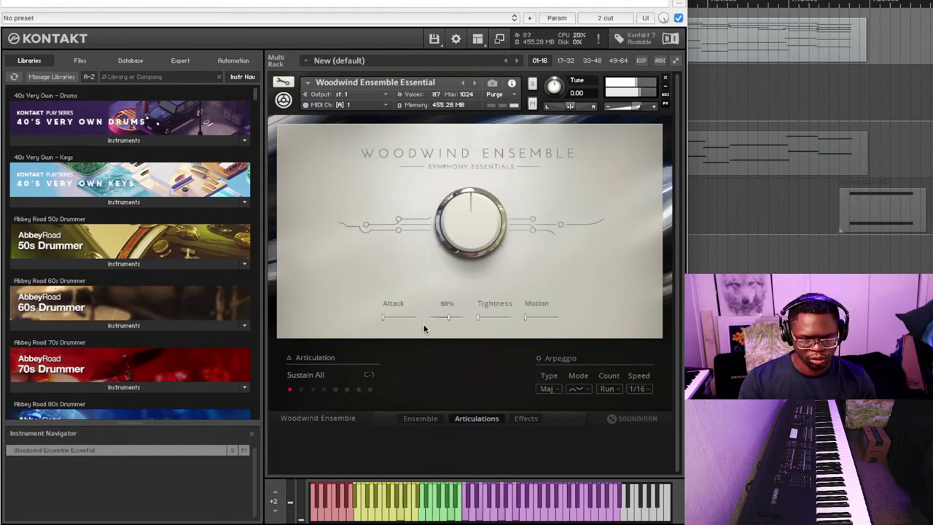
Raise the Woodwind Ensemble Essential instrument's Release to its maximum
left_click_drag(423, 328, 417, 332)
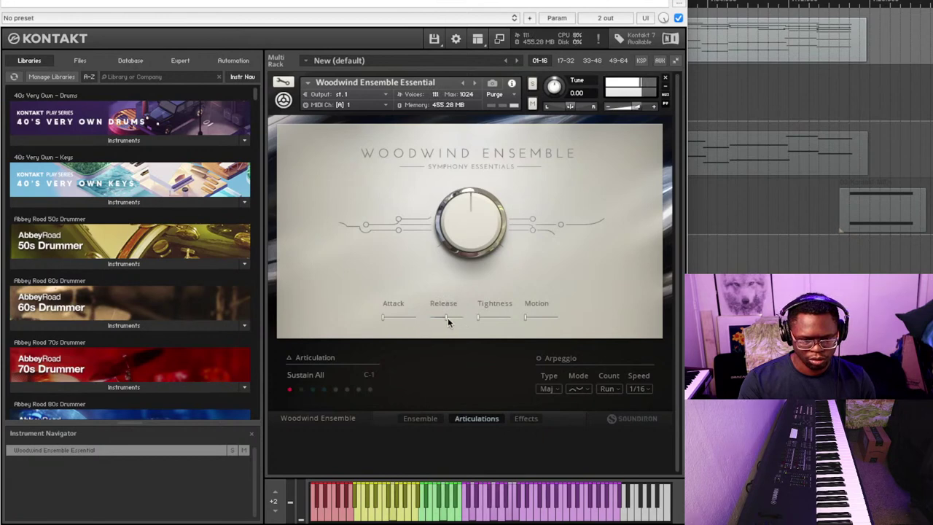
left_click_drag(447, 317, 556, 324)
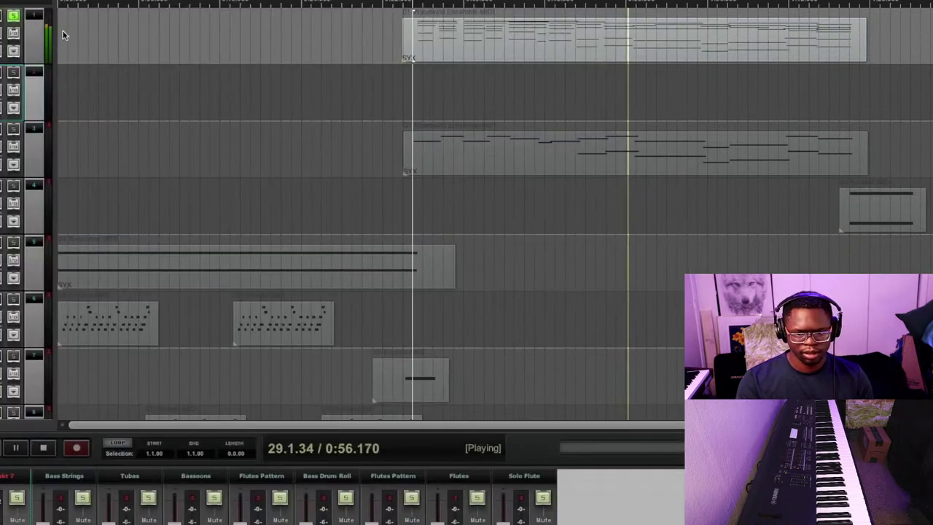
Open the Woodwind Ensemble MIDI take on track 1, stop playback, and view its lowest notes and the available controller lanes
double_click(648, 58)
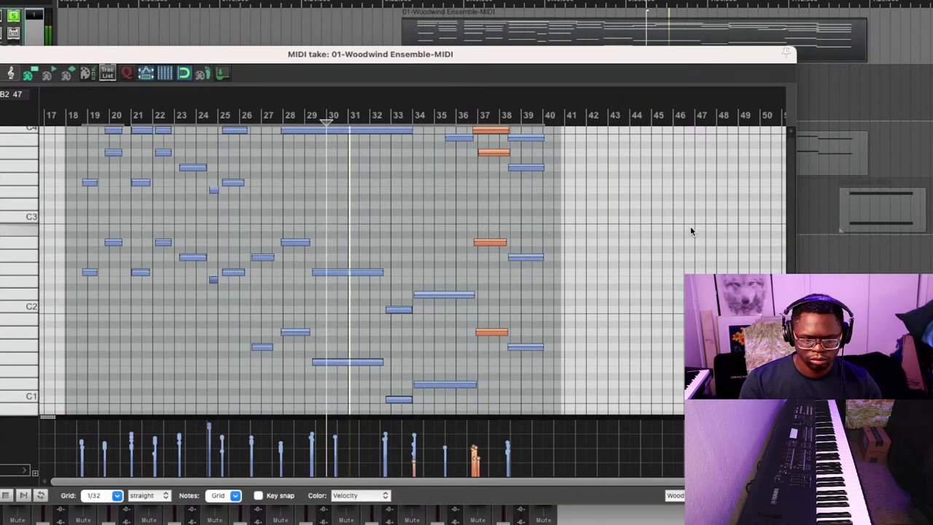
key("space")
scroll(394, 270, "down", 5)
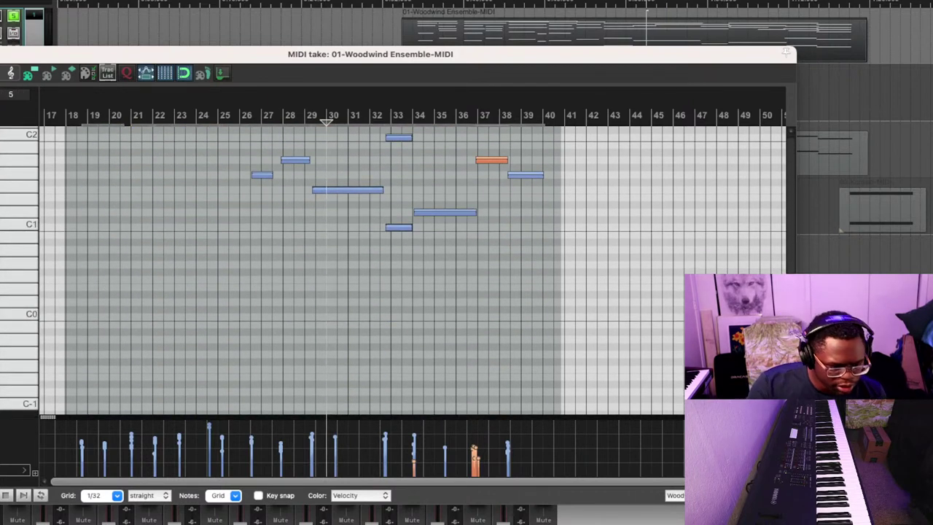
left_click(14, 471)
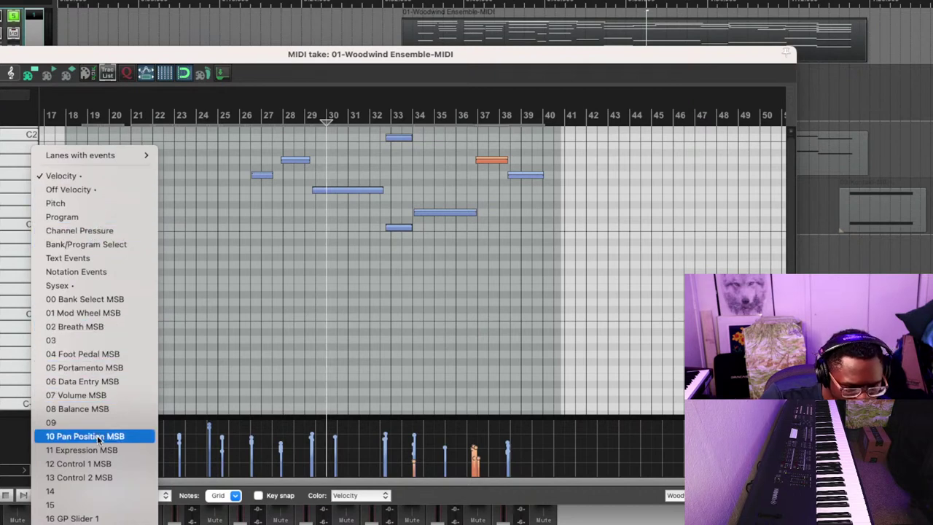
left_click(478, 350)
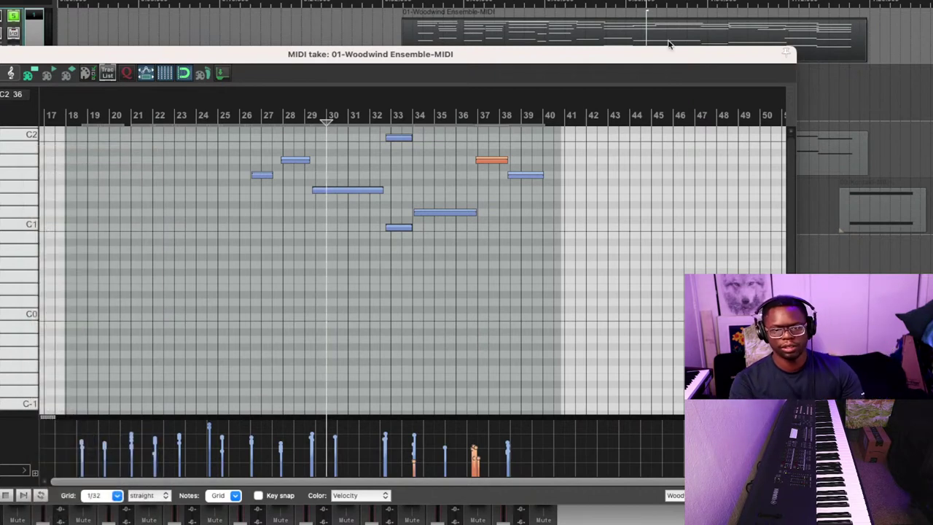
Play the soloed woodwind ensemble passage from 18.3.00 with its notes in view, stop playback, and close the MIDI editor
left_click(412, 9)
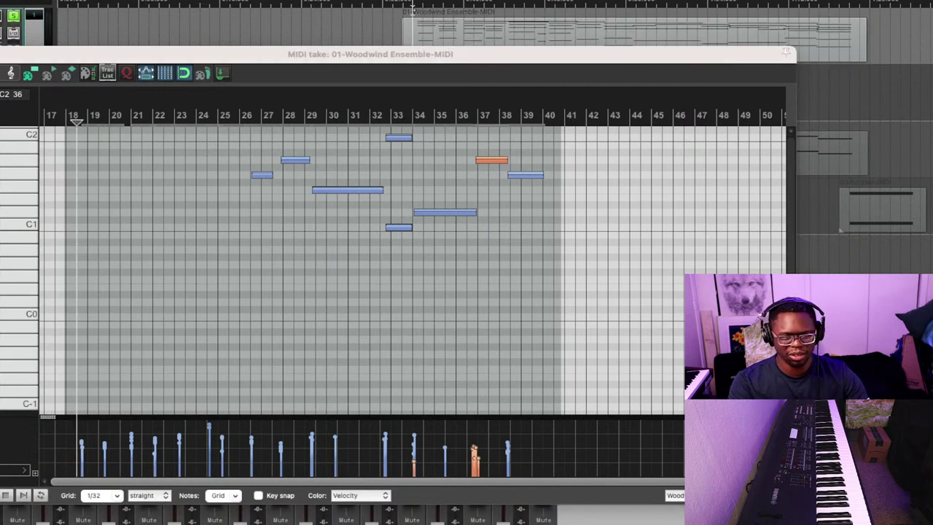
key("space")
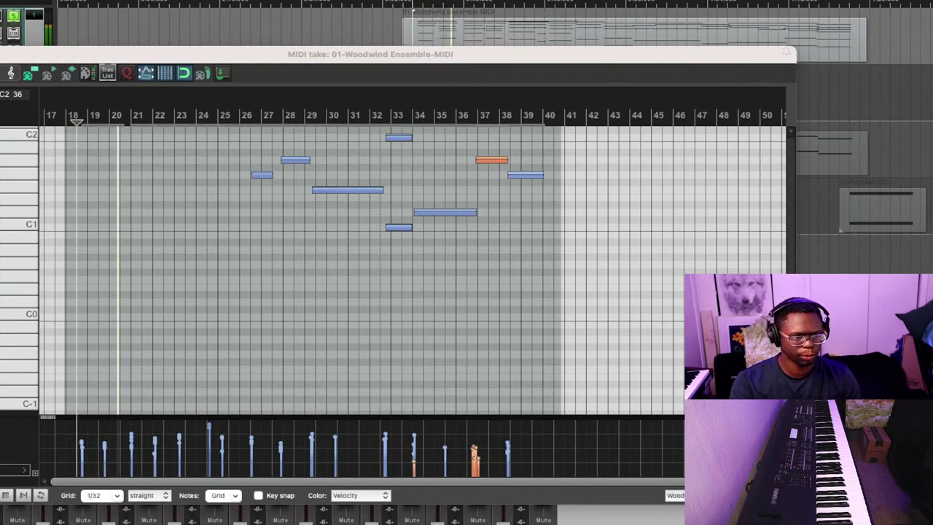
left_click_drag(168, 58, 99, 77)
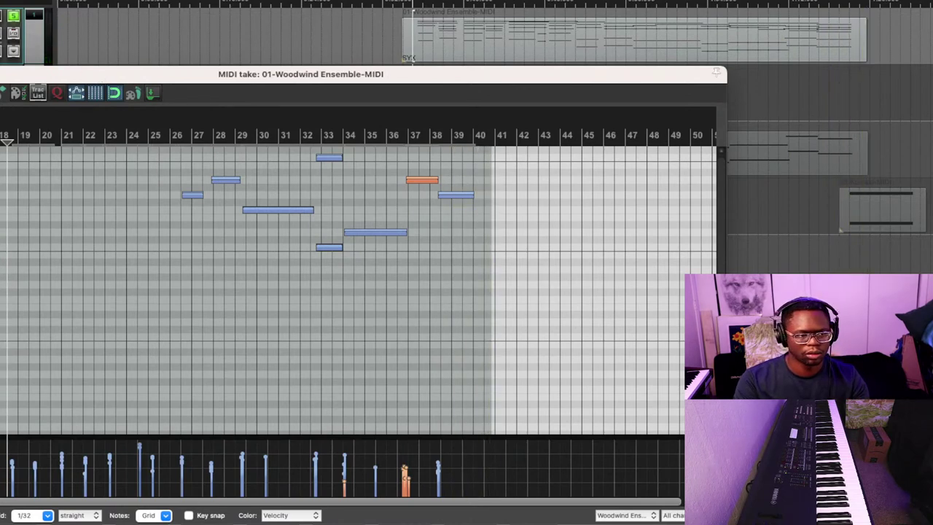
key("space")
key("Escape")
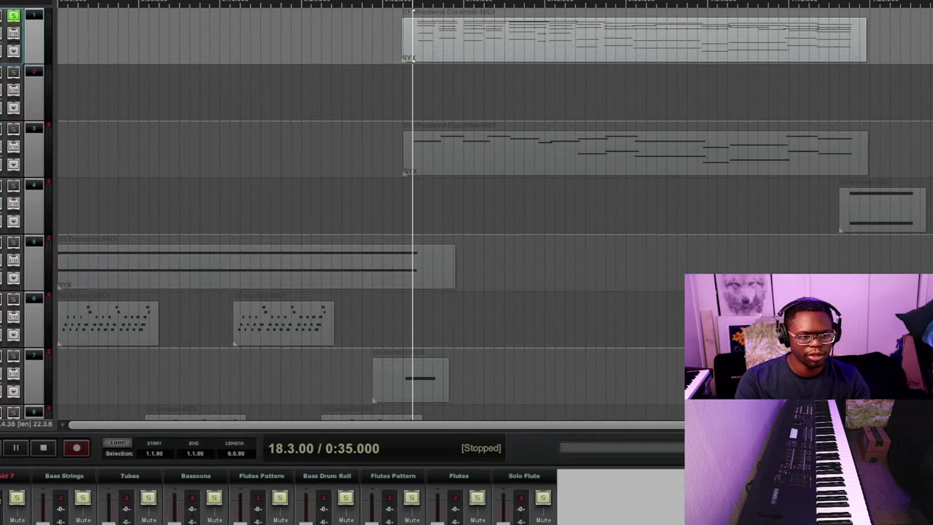
Check the Woodwind Ensemble and track 2 Woodwind Quintet instruments, unsolo track 1, and close the instrument window
key("e")
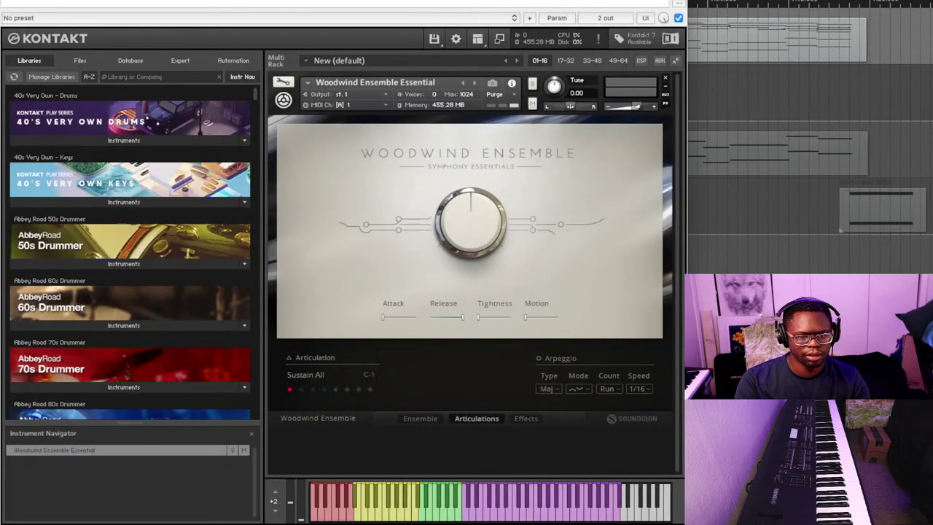
key("alt+F4")
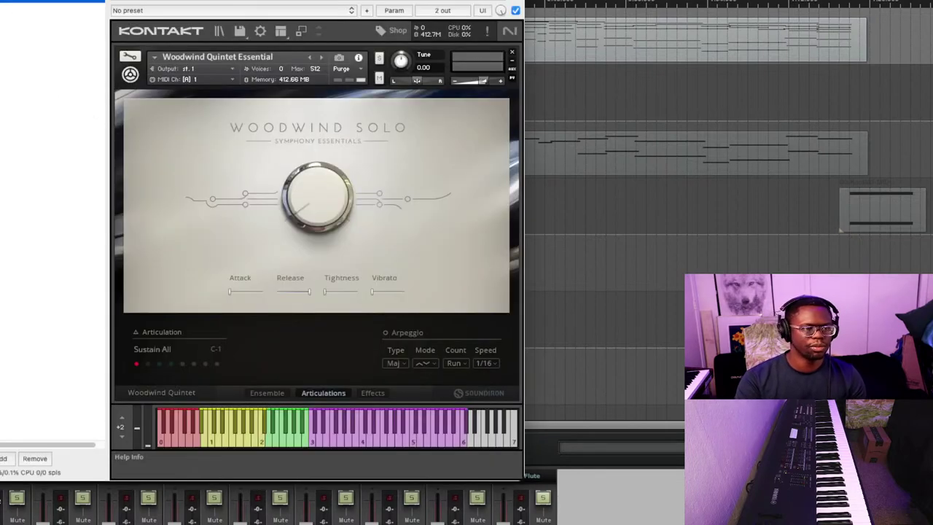
left_click_drag(87, 0, 204, 12)
left_click(13, 16)
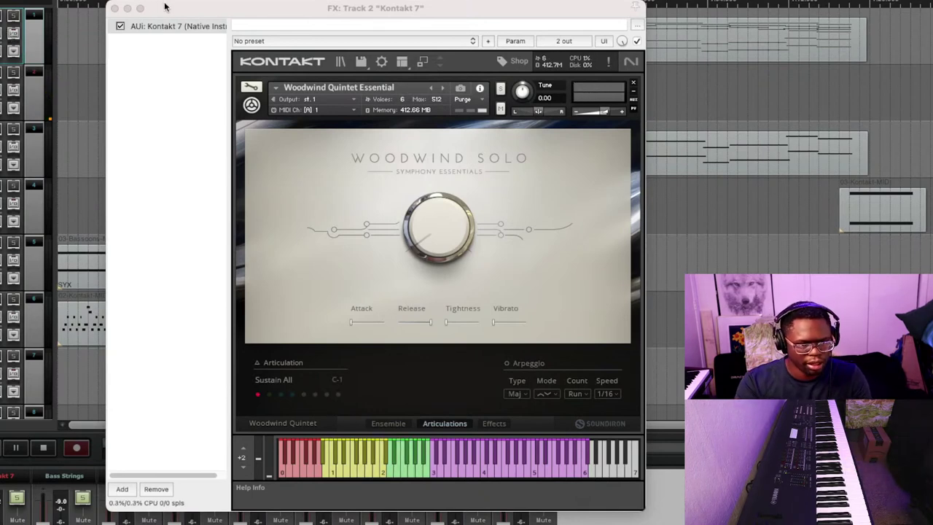
left_click_drag(165, 7, 100, 6)
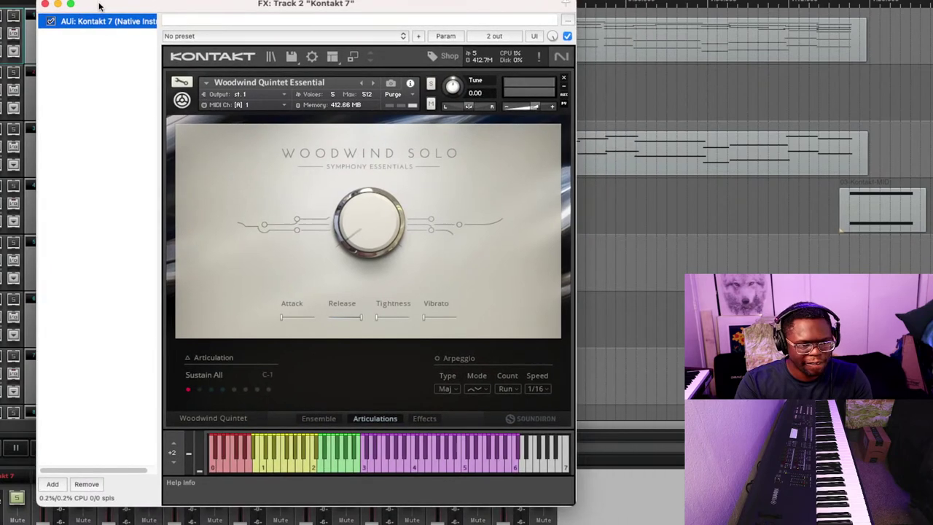
left_click(45, 5)
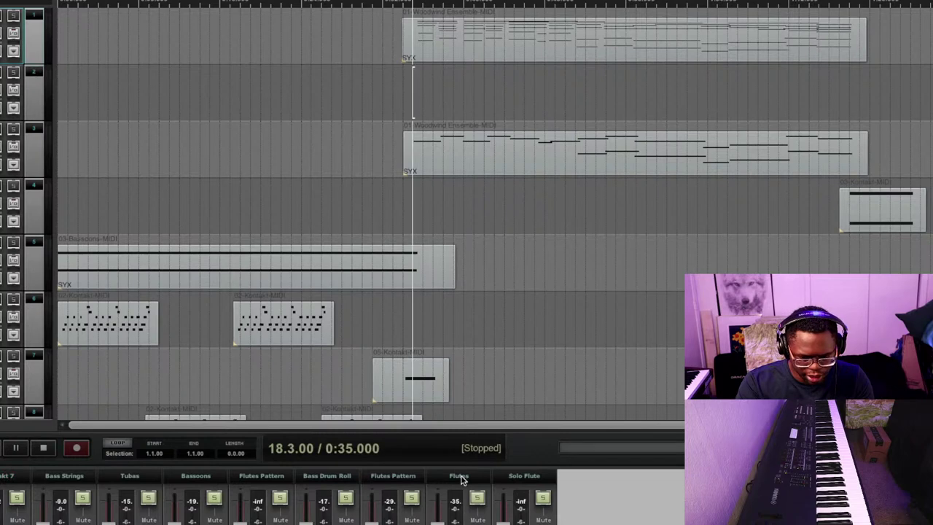
Select the Solo Flute track, view its Flute Essential instrument, and return to the arrangement
left_click(516, 476)
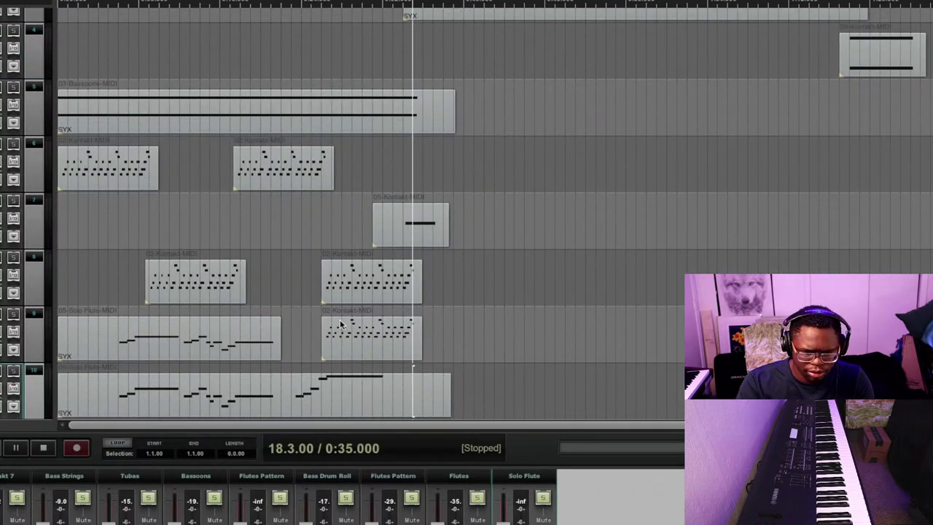
key("alt+Tab")
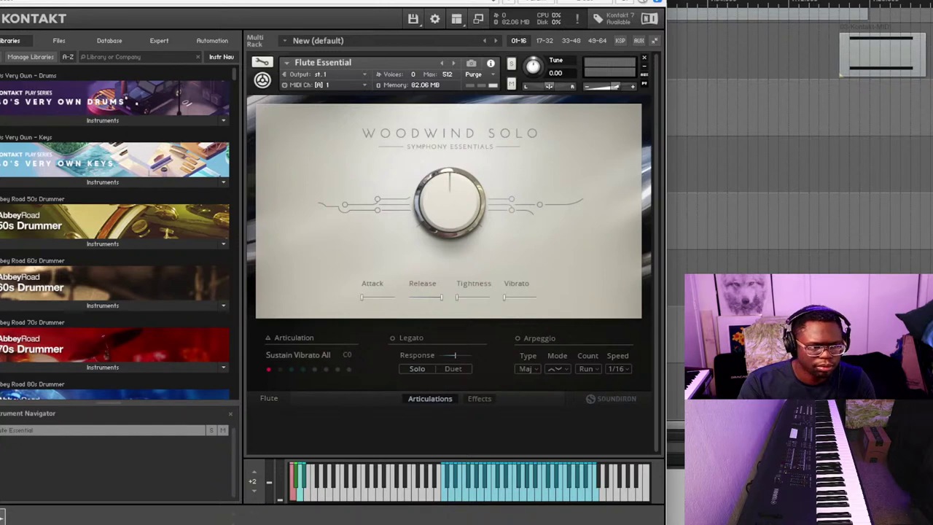
key("alt+Tab")
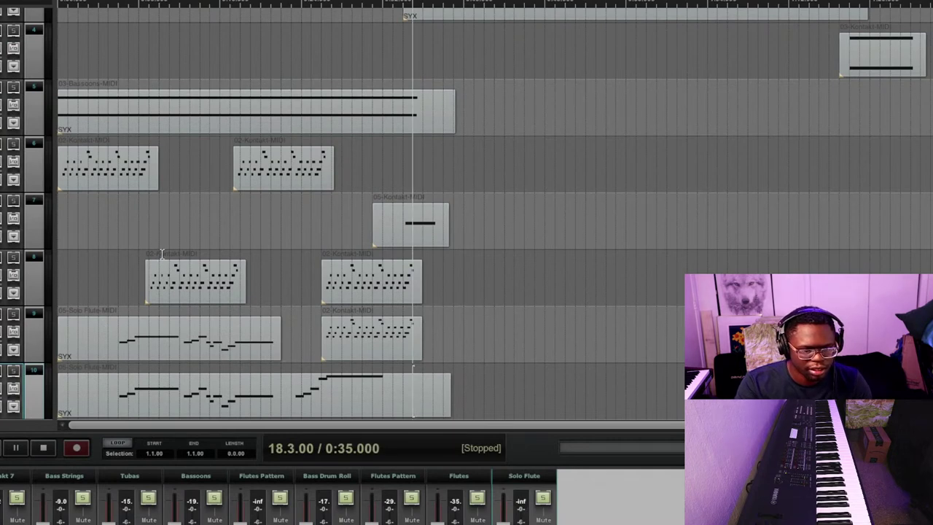
Place the playhead at 4.1.00 and briefly play the full arrangement to identify the active flute tracks
left_click(116, 217)
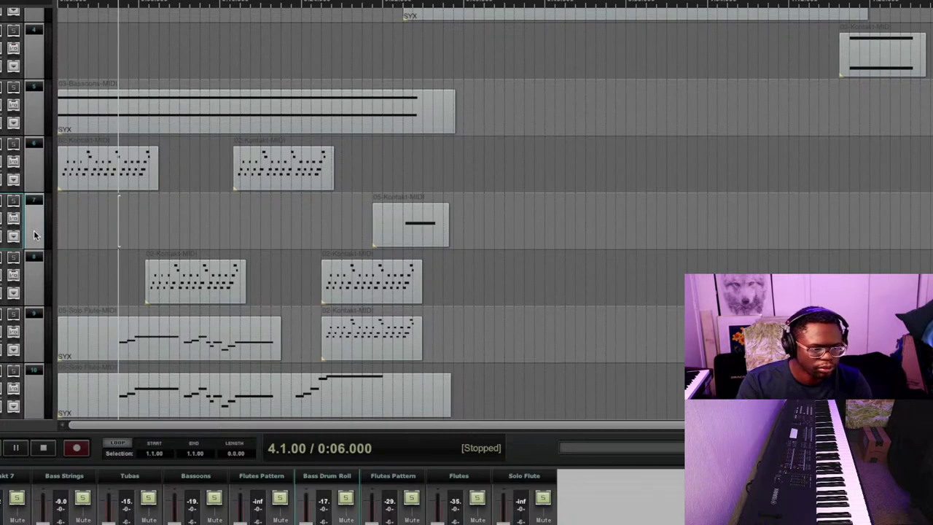
key("space")
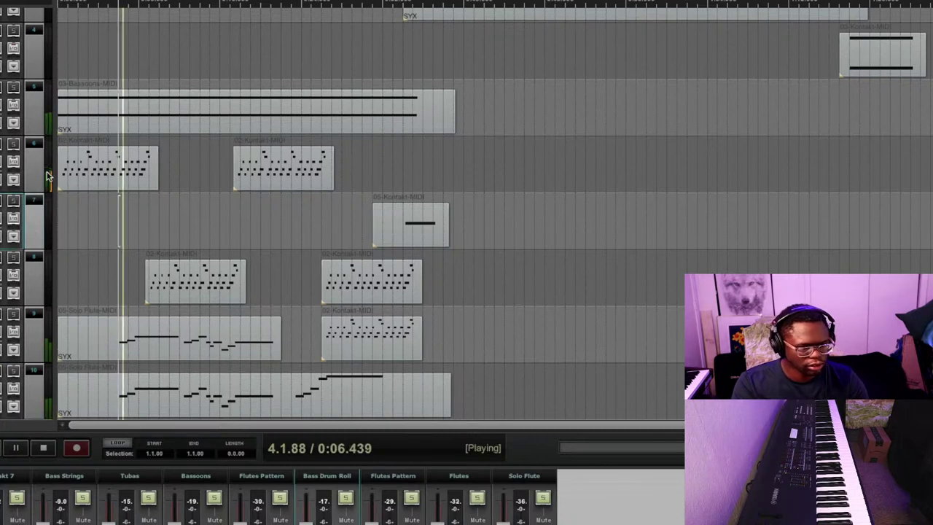
key("space")
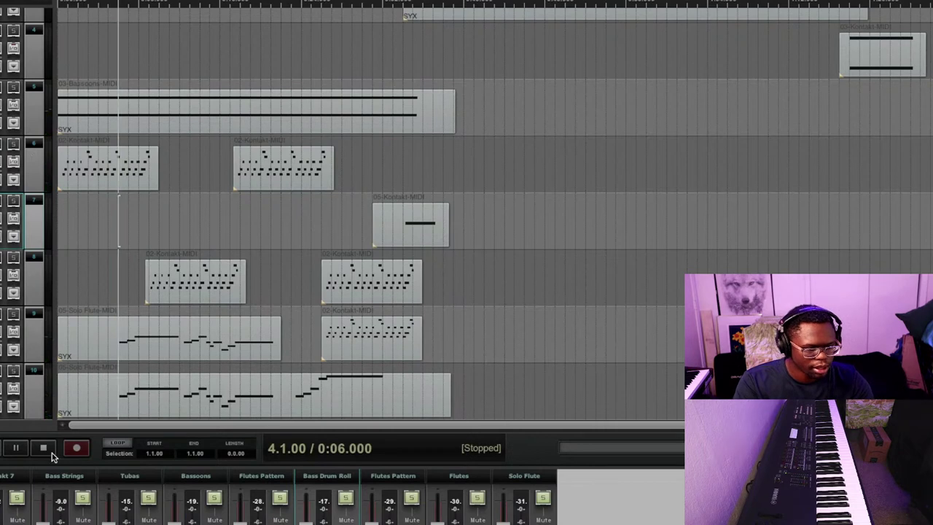
Solo both Flutes Pattern tracks, 6 and 8, and play them from the start of the project
left_click(13, 144)
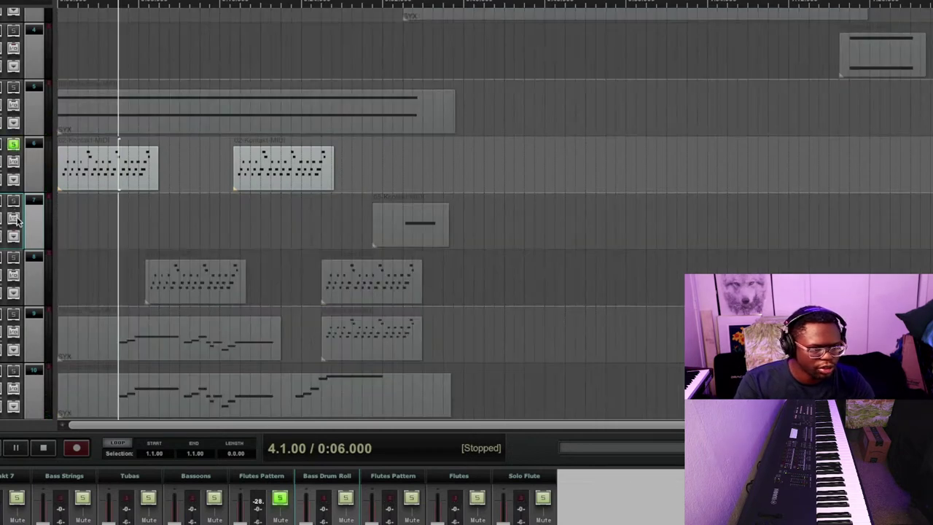
left_click(13, 257)
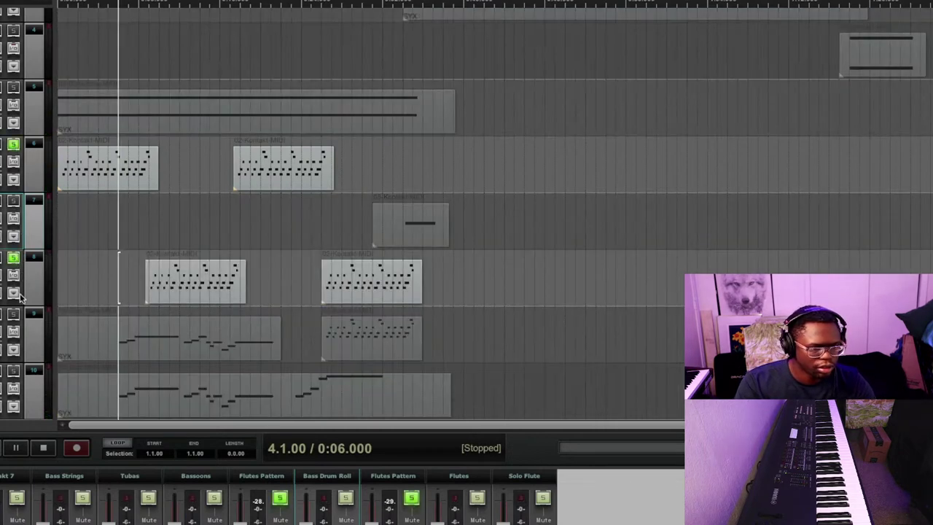
key("Home")
key("space")
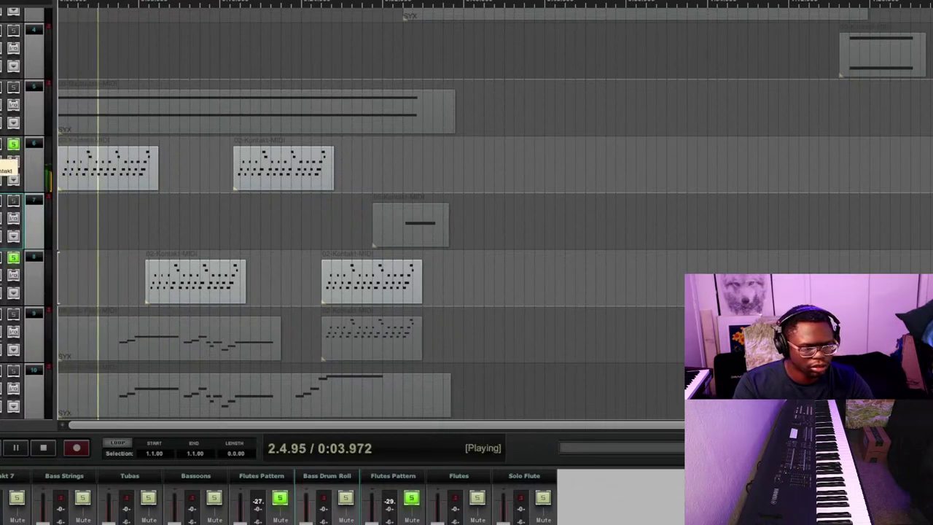
Show the flute pattern's Flutes Essential instrument with its Staccato articulation and Vel. Sense setting during playback, and return to the arrangement
double_click(83, 362)
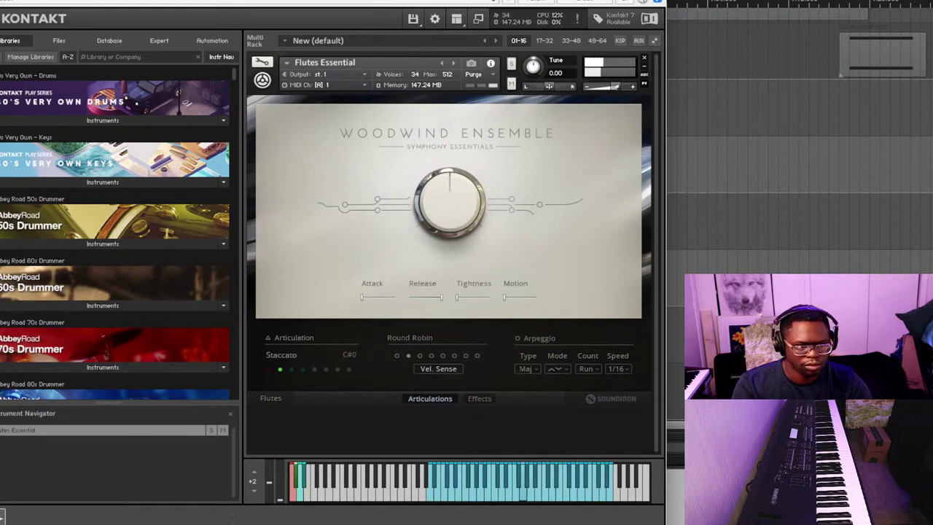
key("Escape")
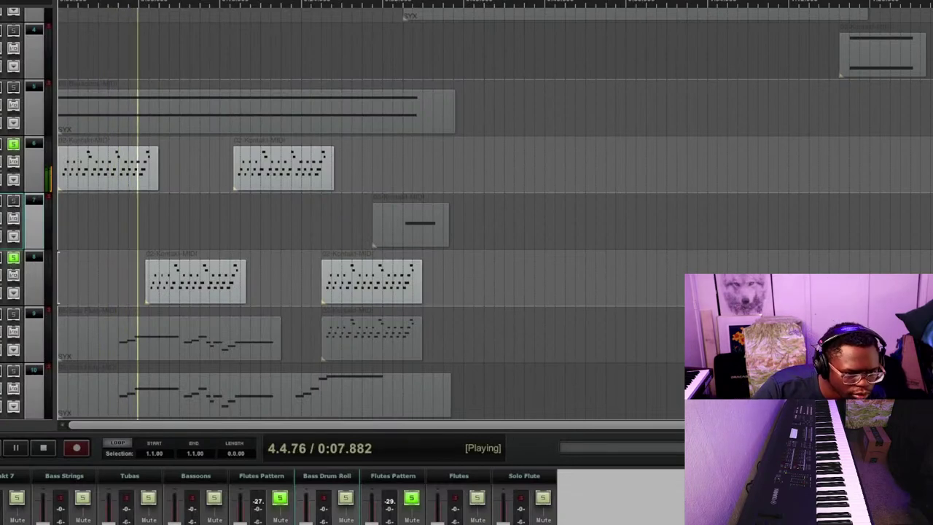
key("alt+Tab")
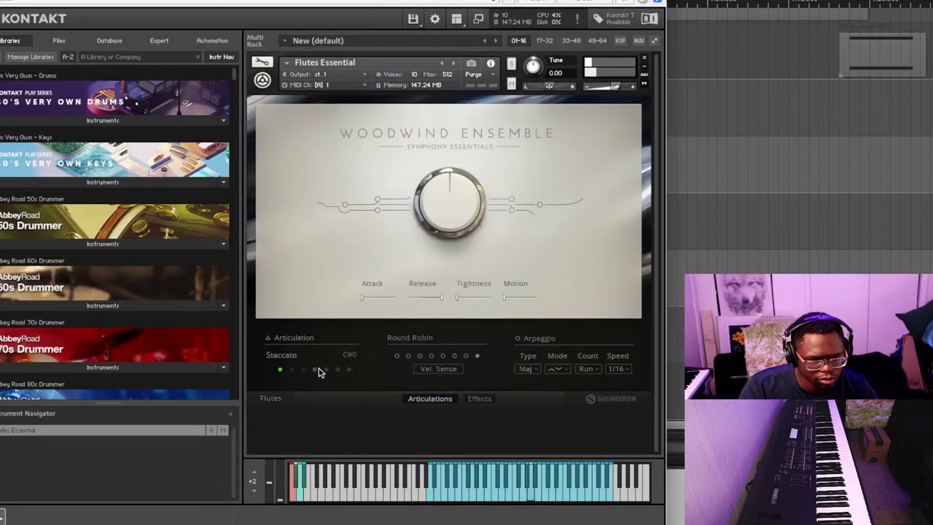
left_click(439, 371)
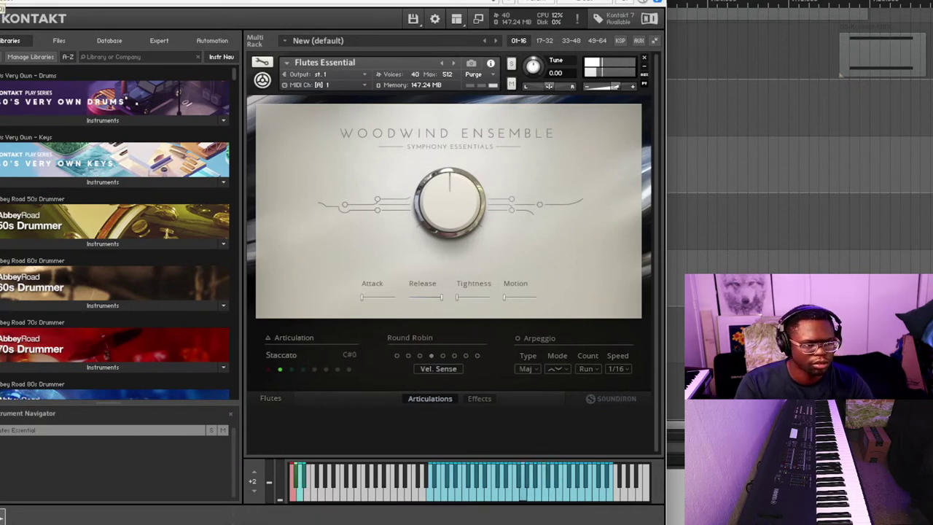
key("alt+Tab")
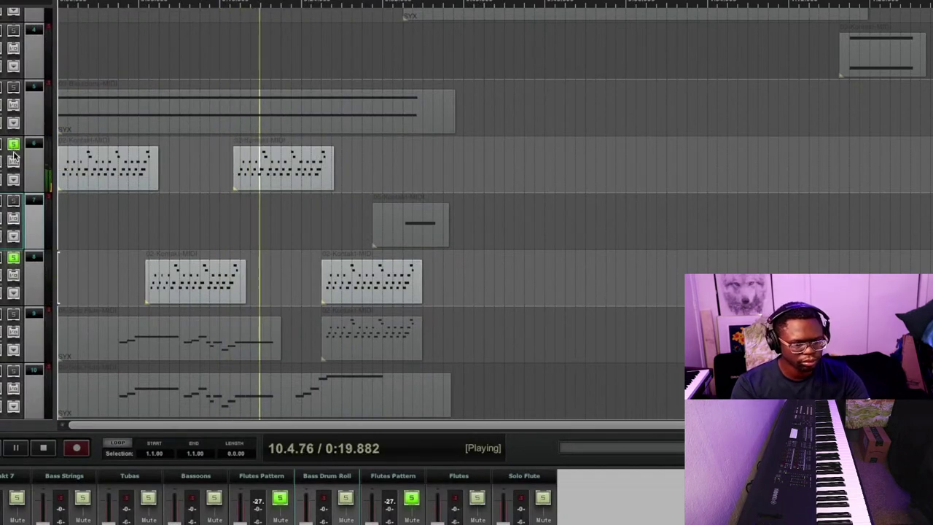
Add the Solo Flute track to the soloed flute patterns, play all three from the start, and stop playback
key("space")
left_click(14, 372)
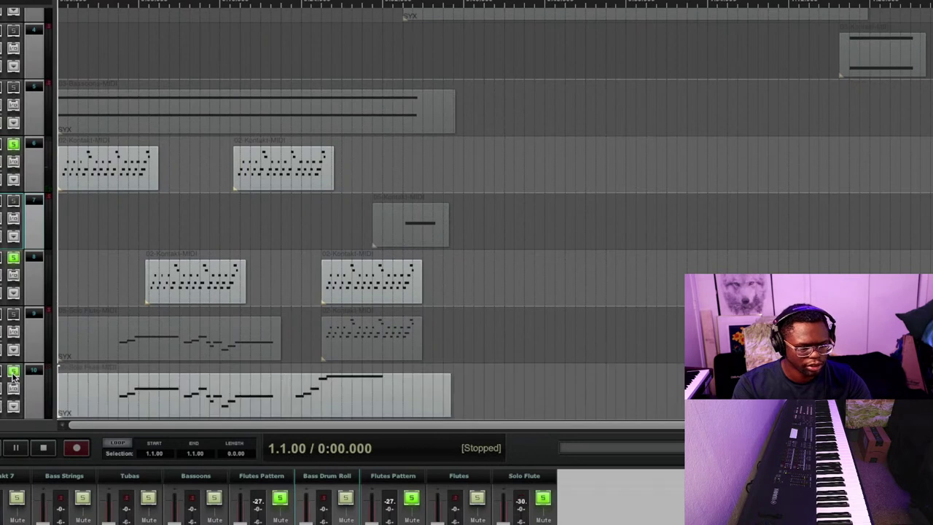
key("space")
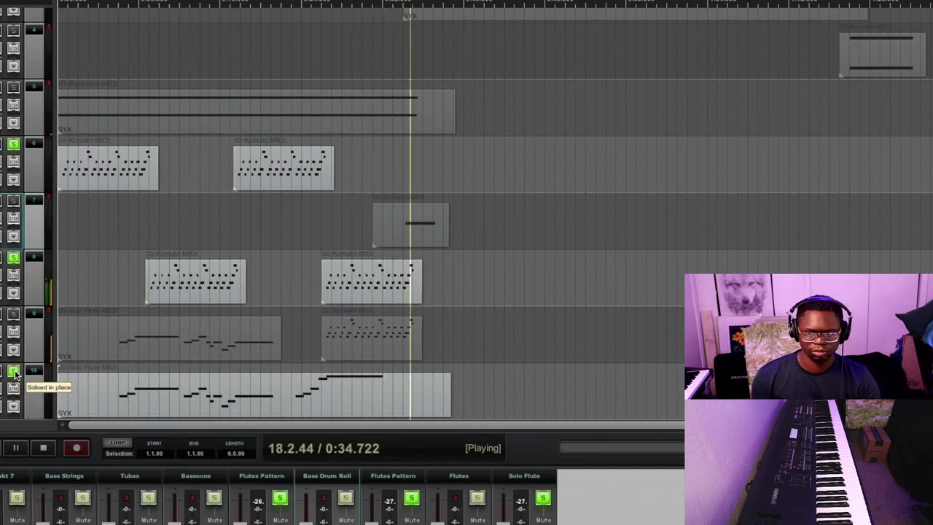
key("space")
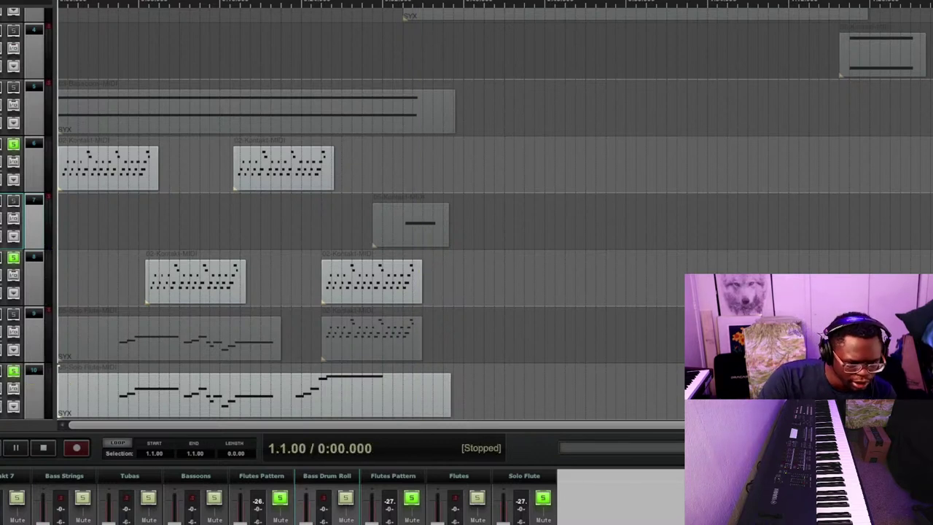
Open the Solo Flute's Flute Essential instrument, unsolo both Flutes Pattern tracks, and place the playhead near the flute melody's first notes
double_click(177, 396)
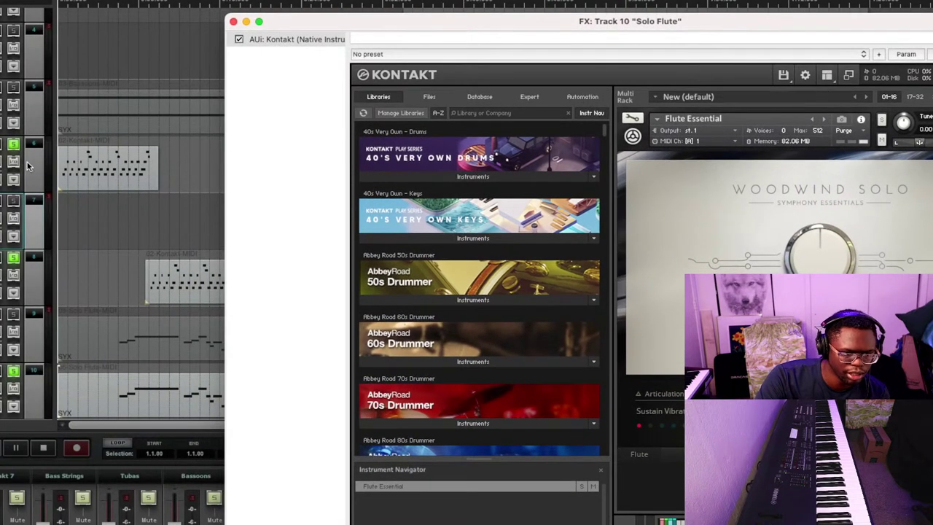
left_click(95, 385)
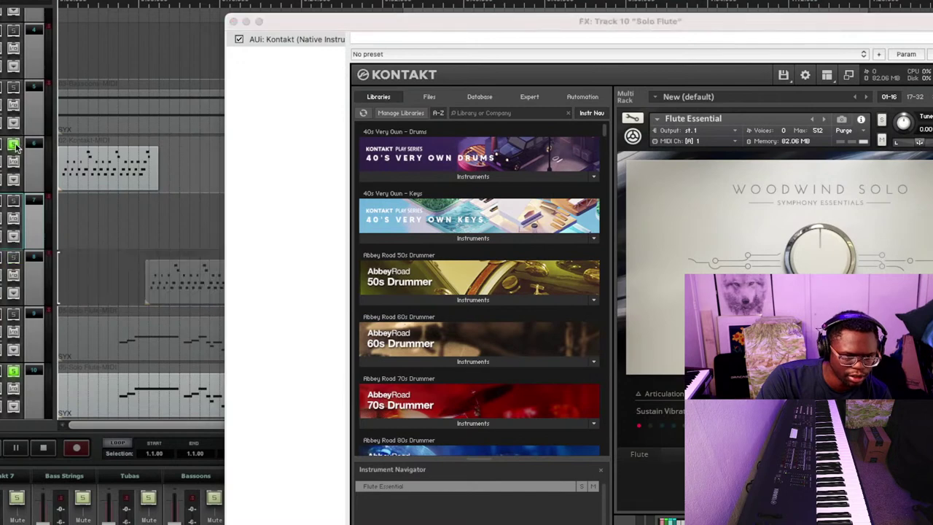
left_click(129, 287)
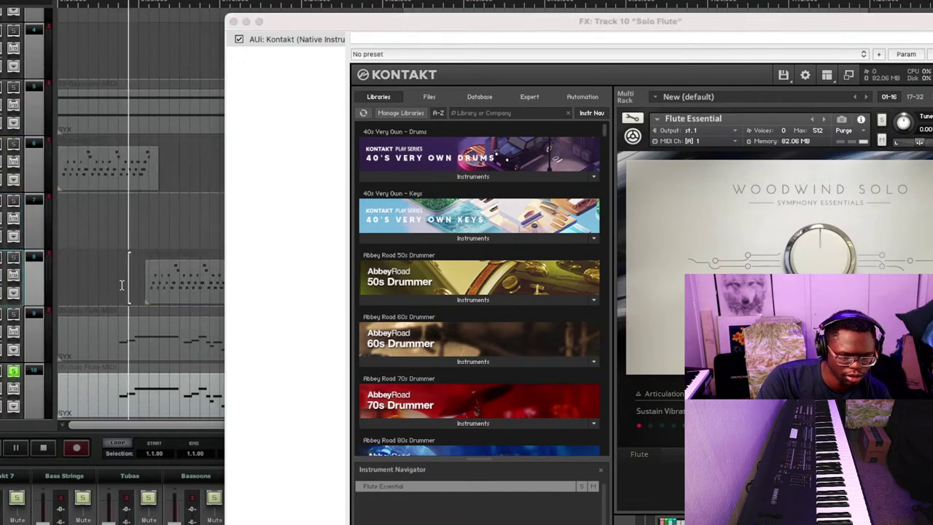
Play the Solo Flute from just before the melody's first notes and add both Flutes Pattern tracks, 6 and 8, to the solo
left_click(117, 287)
key("space")
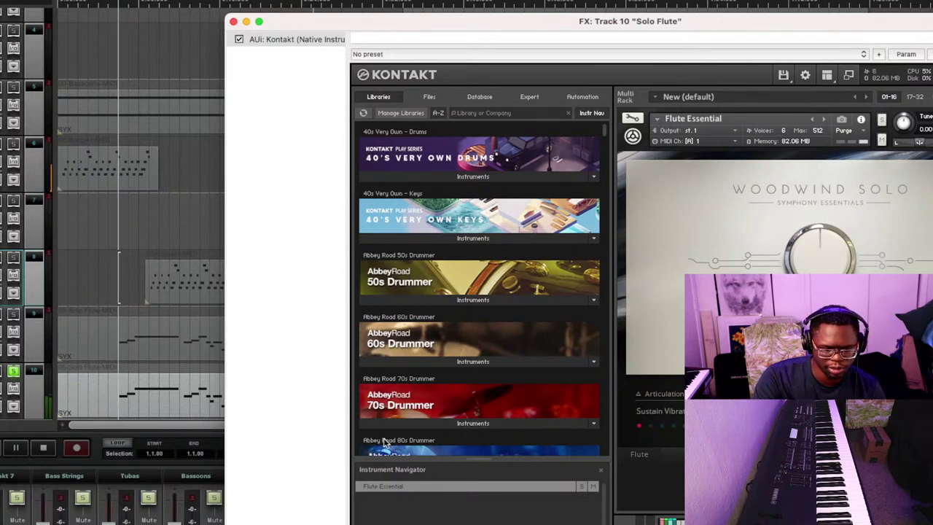
left_click(13, 146)
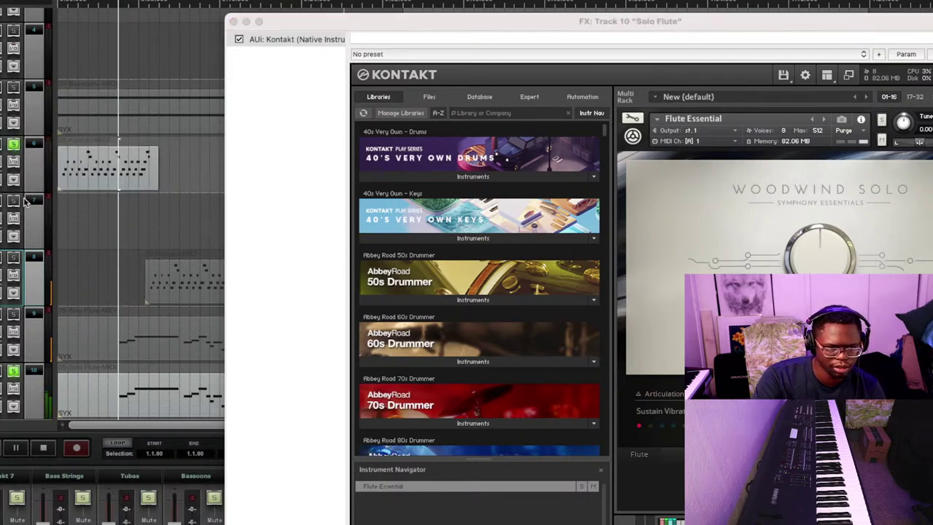
left_click(14, 259)
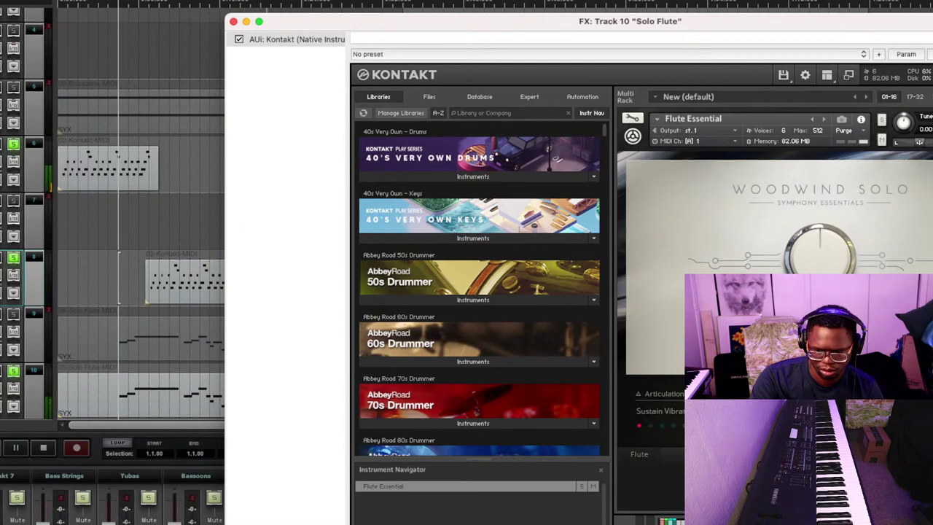
Unsolo both Flutes Pattern tracks, 6 and 8, and replay the Solo Flute melody on its own
left_click(12, 258)
left_click(12, 259)
left_click(13, 145)
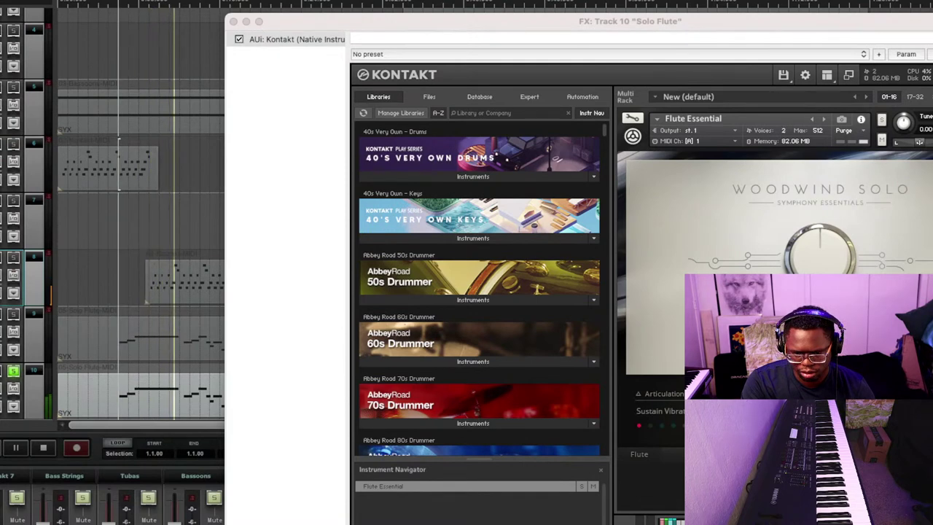
key("space")
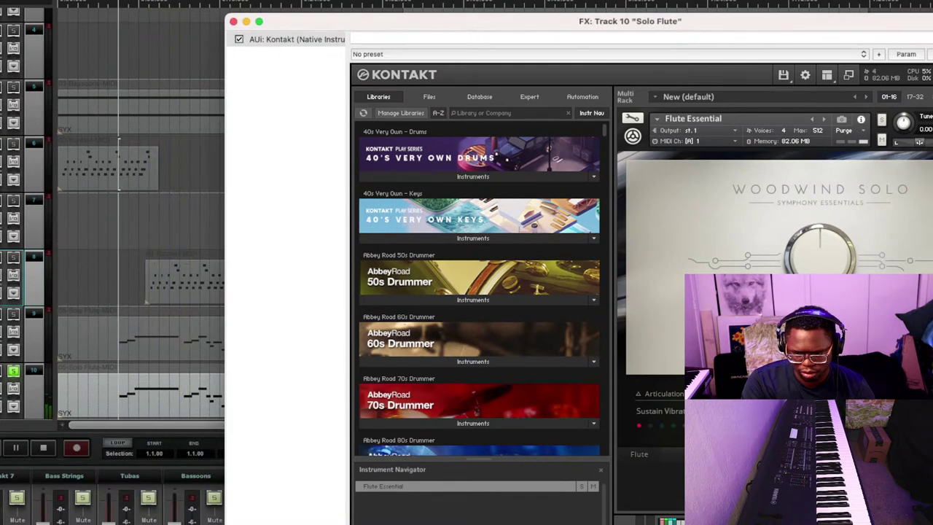
key("space")
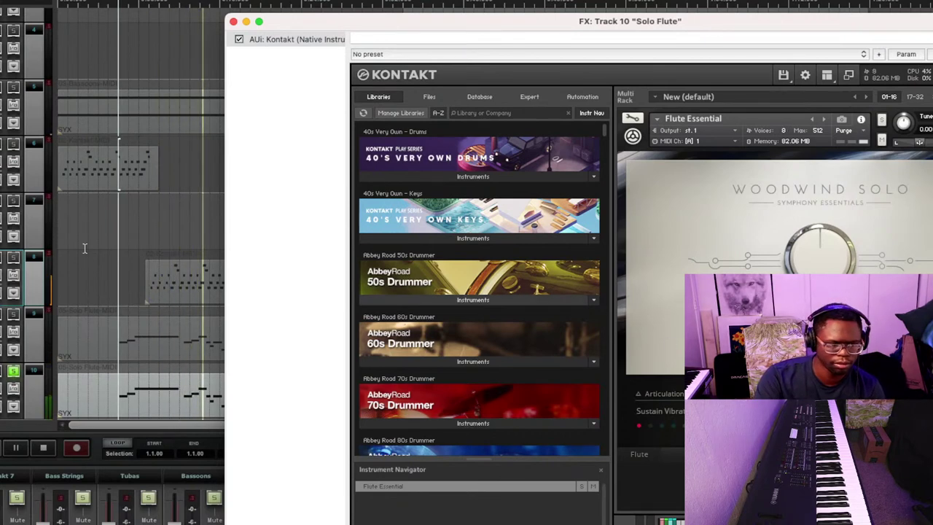
Compare the Solo Flute with both Flutes Pattern tracks soloed again, stop playback, close its instrument window, and clear all solos
left_click(13, 143)
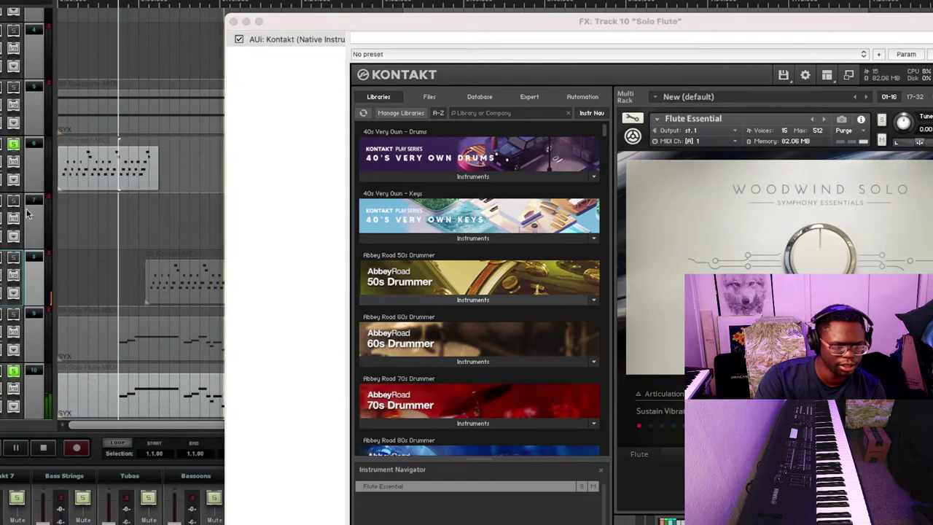
left_click(12, 260)
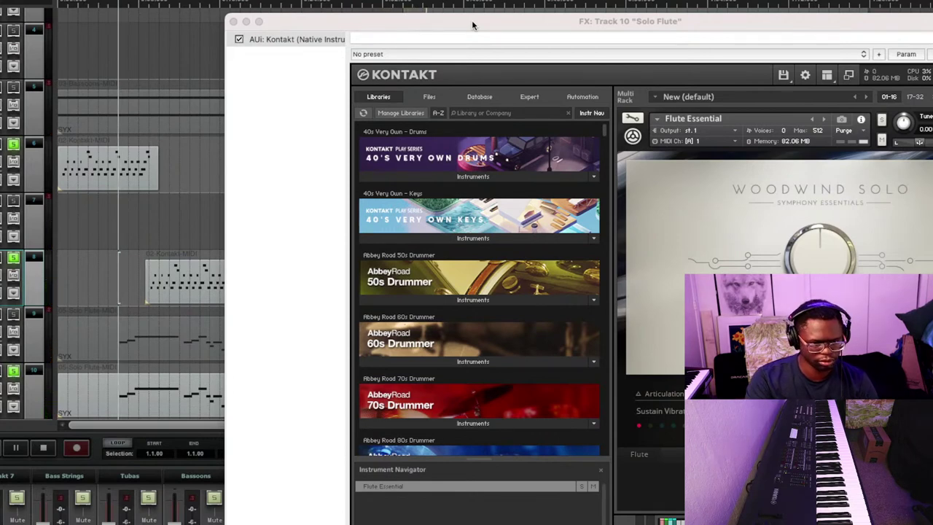
left_click(234, 23)
key("space")
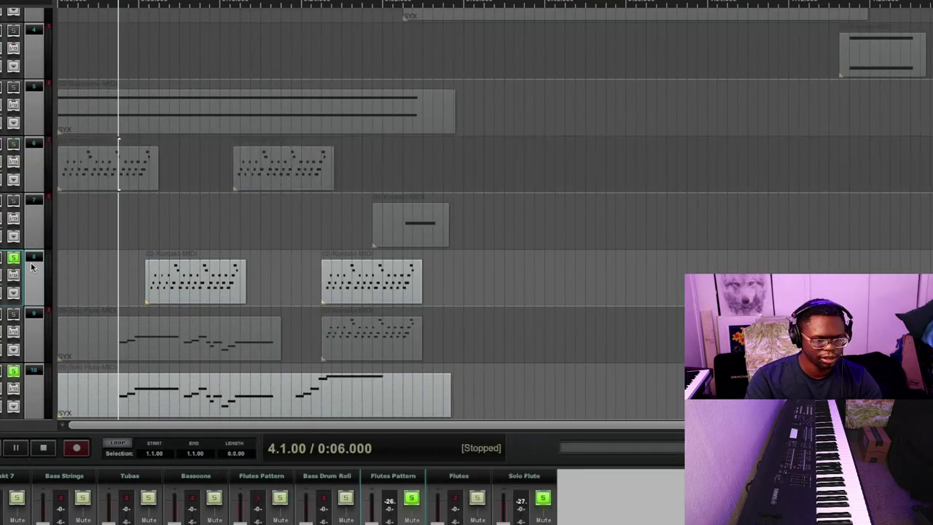
left_click(14, 257)
left_click(14, 370)
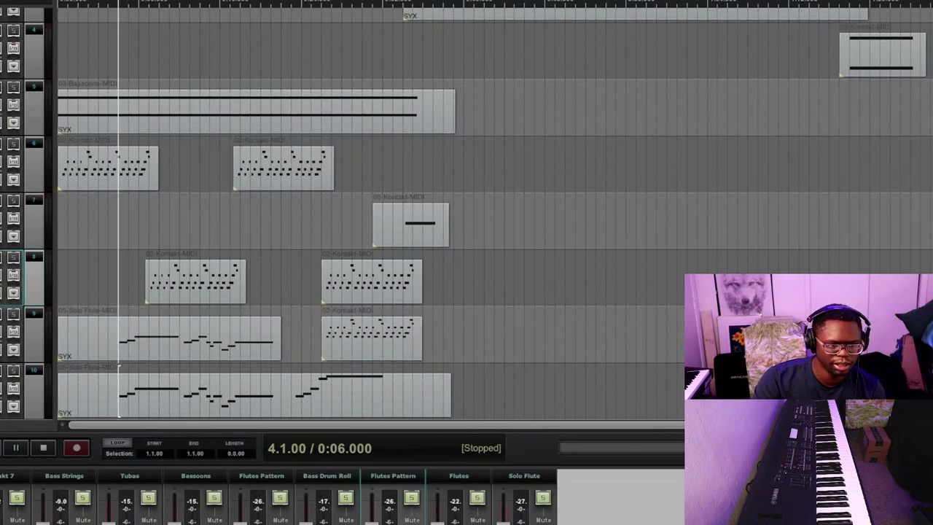
Show the Bassoons track's Bassoon Essential instrument with its Sustain All articulation, and return to the arrangement
left_click(13, 105)
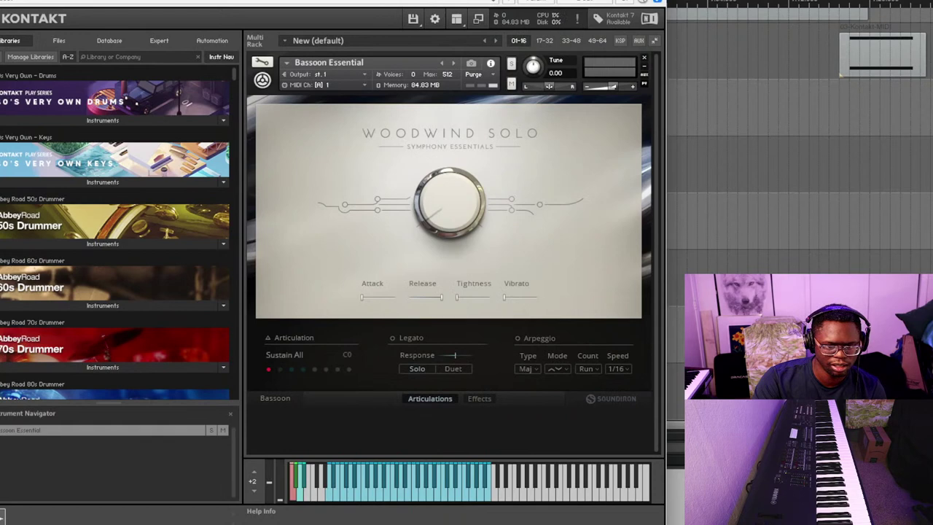
key("Escape")
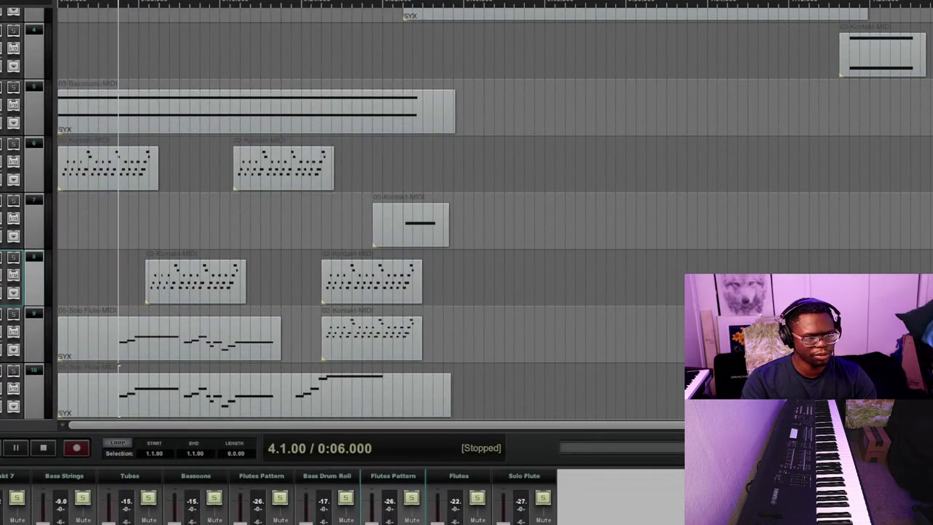
left_click(14, 105)
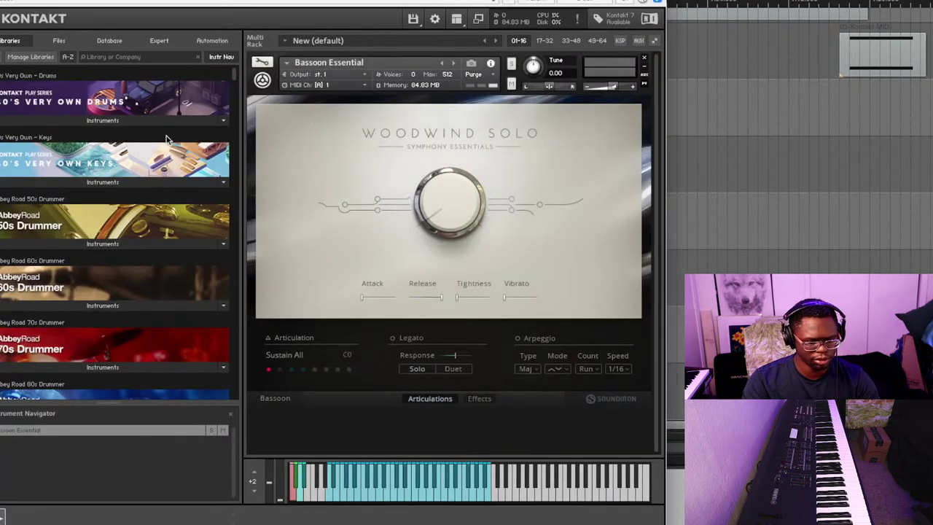
mouse_move(105, 3)
left_mouse_down()
mouse_move(99, 219)
mouse_move(91, 181)
mouse_move(118, 16)
mouse_move(95, 1)
left_mouse_up()
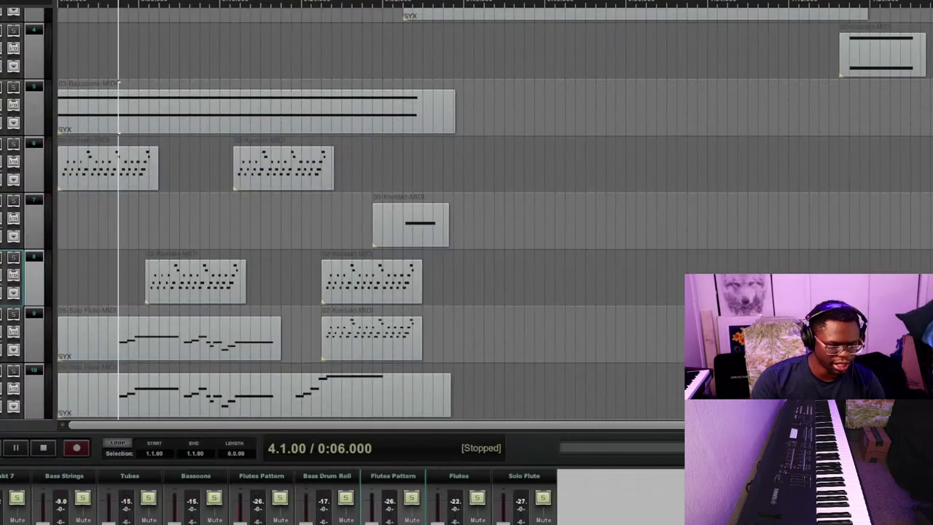
Play the full arrangement from the project start while showing the Solo Flute's Flute Essential instrument, and close it before stopping playback
key("w")
key("ctrl+Left")
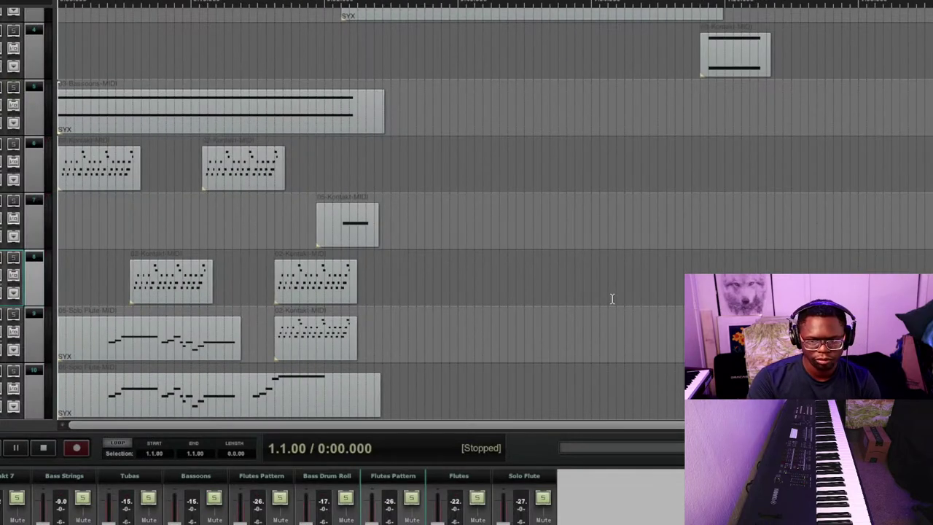
key("space")
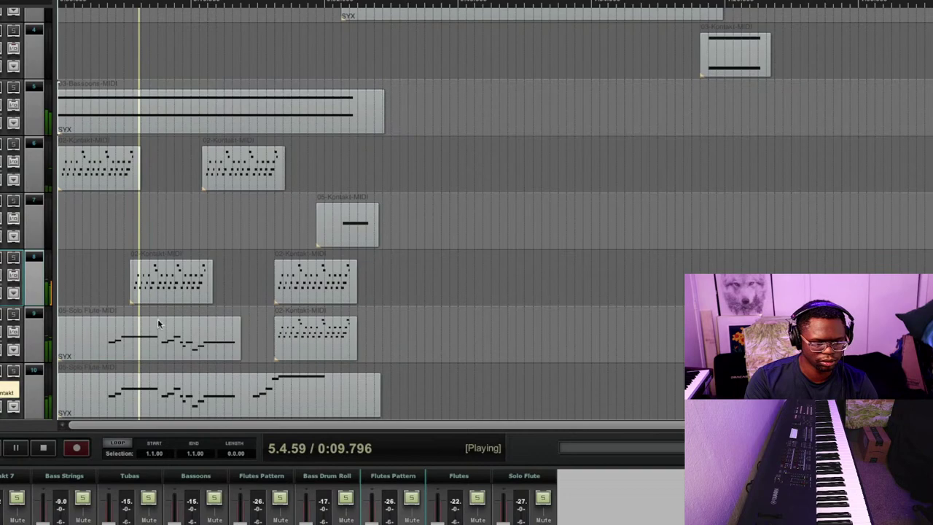
key("f")
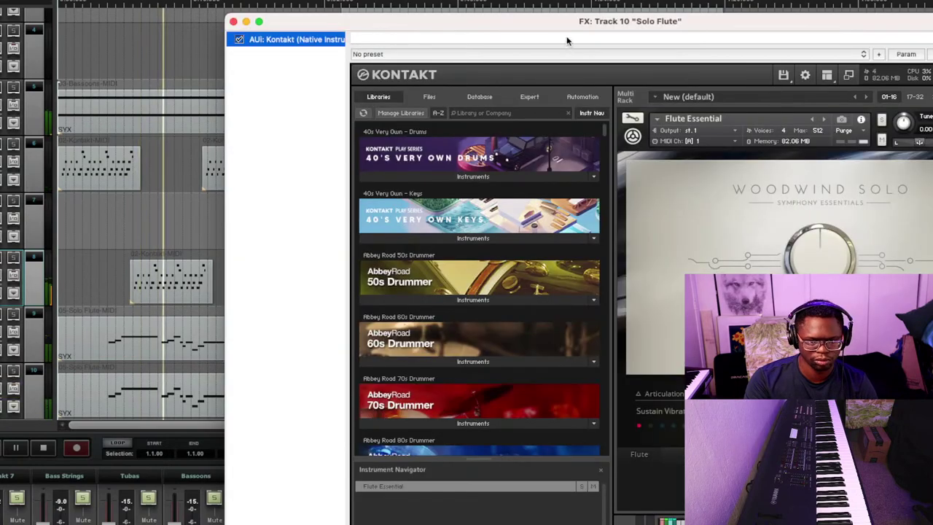
left_click_drag(571, 29, 219, 3)
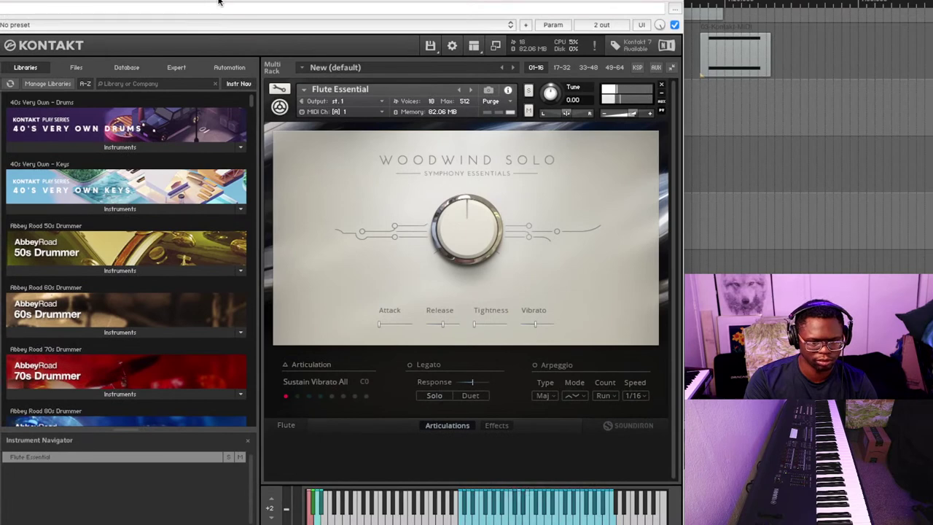
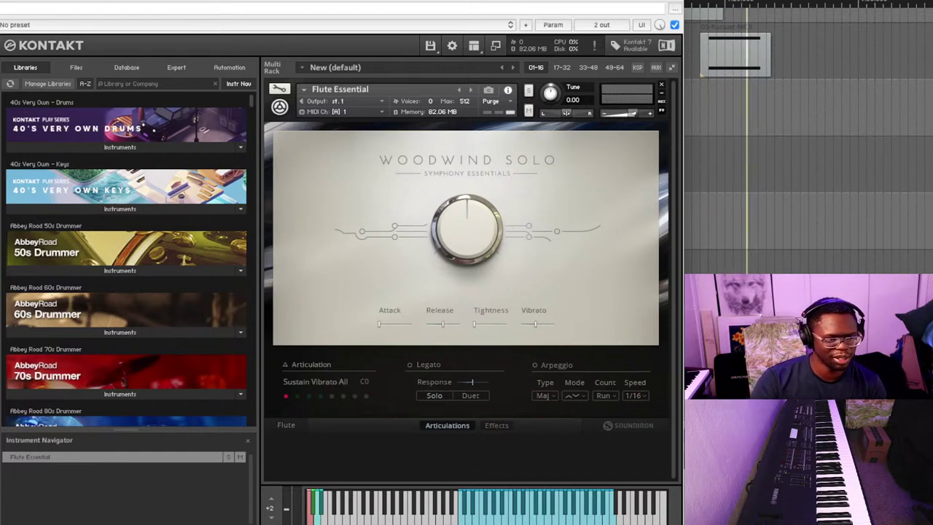
key("alt+F4")
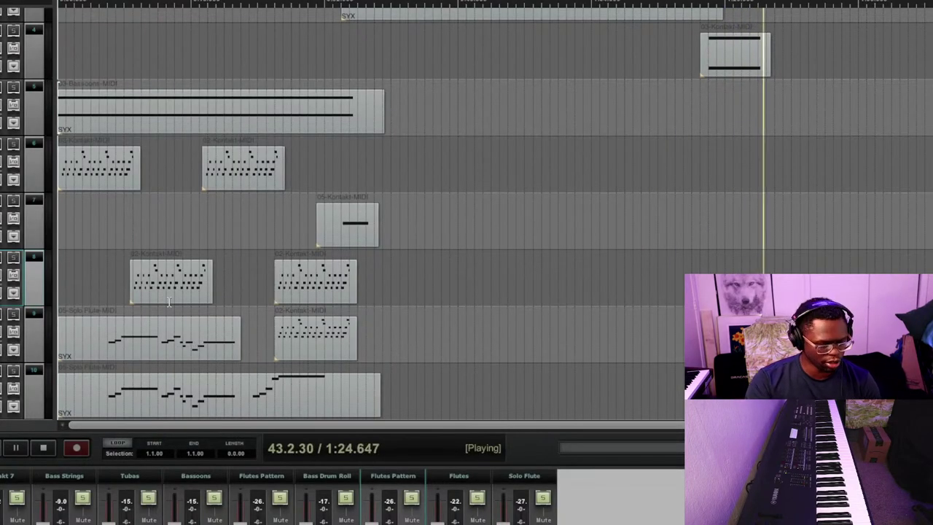
key("space")
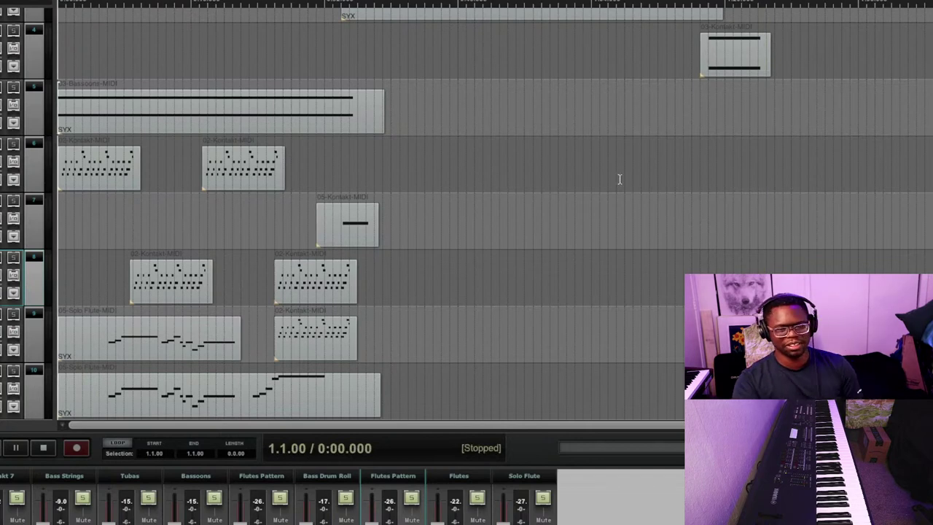
Open the Bass Drum Roll track's Bass Drum instrument, solo track 7, and play its drum roll from 18.1.00
scroll(863, 158, "up", 4)
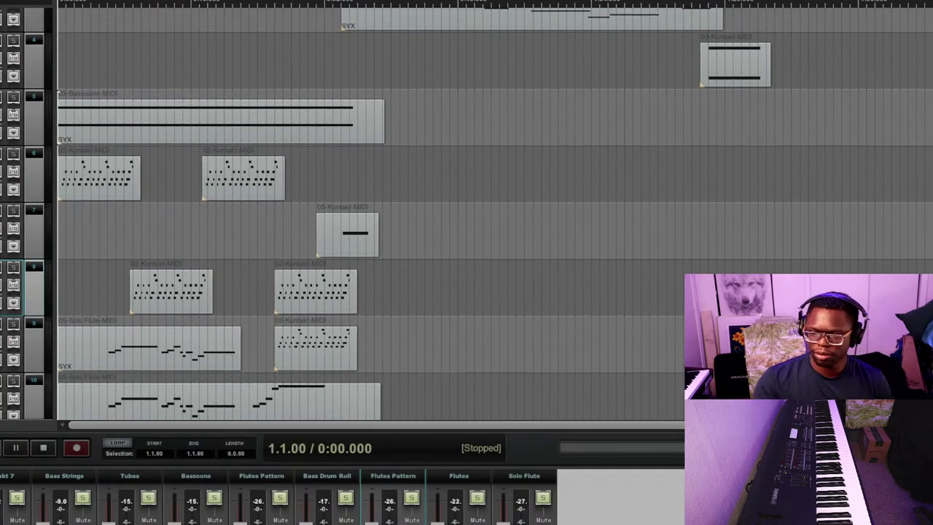
scroll(600, 194, "down", 3)
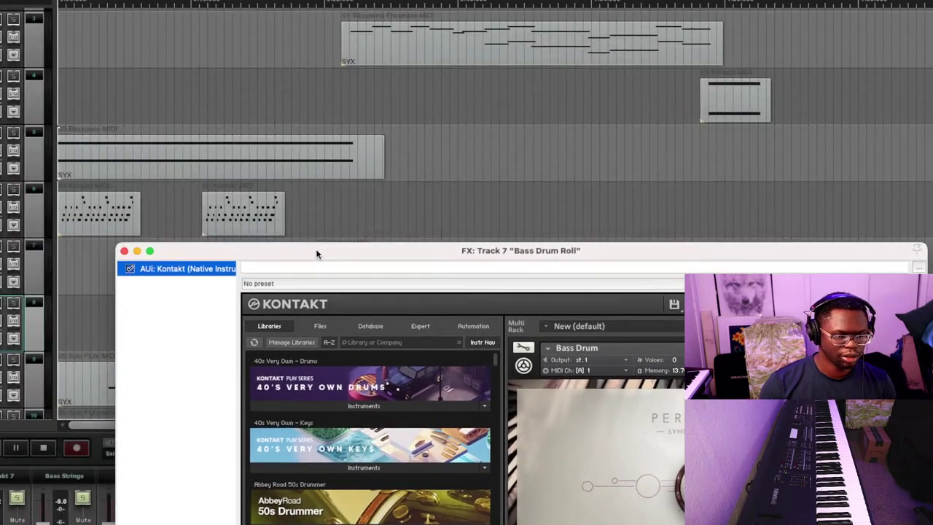
left_click_drag(316, 255, 192, 331)
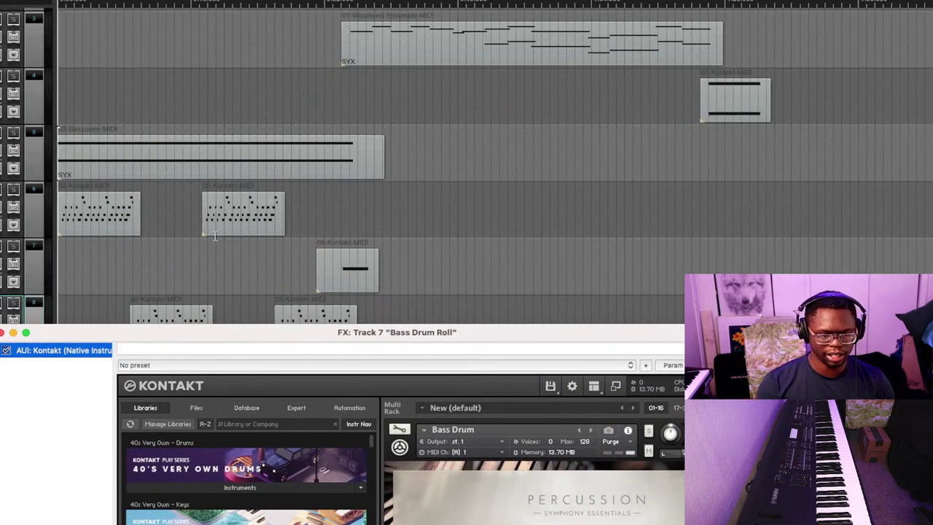
left_click(299, 245)
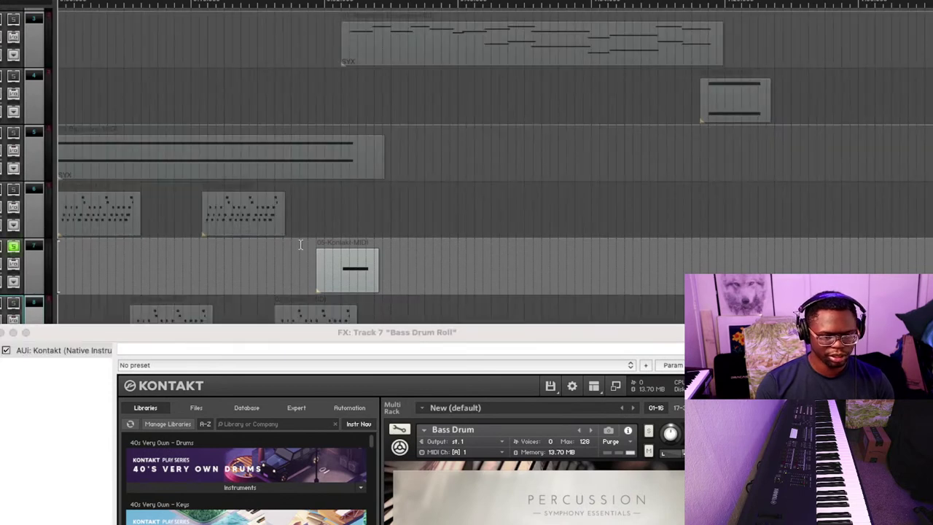
left_click(341, 231)
key("space")
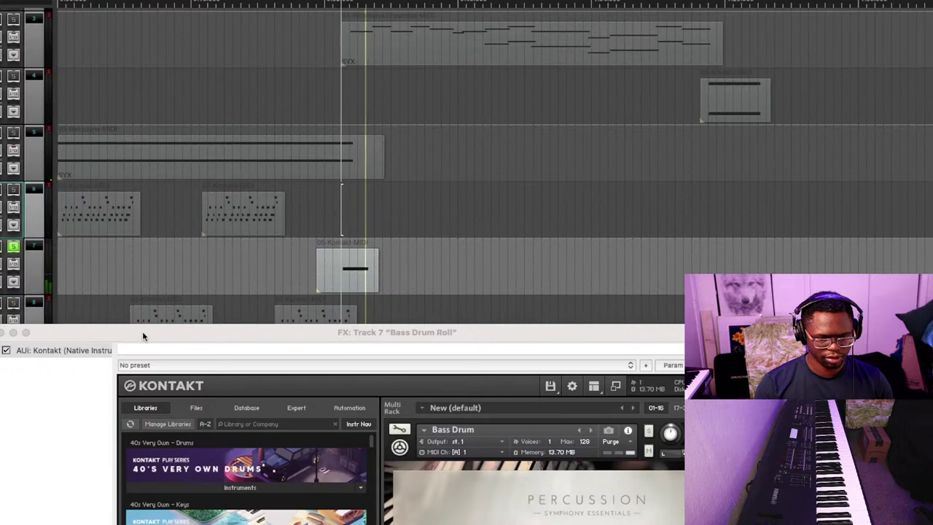
Close the Bass Drum instrument, unsolo the Bass Drum Roll track, and select it for a brief playback from 18.1.00
left_click_drag(144, 336, 119, 34)
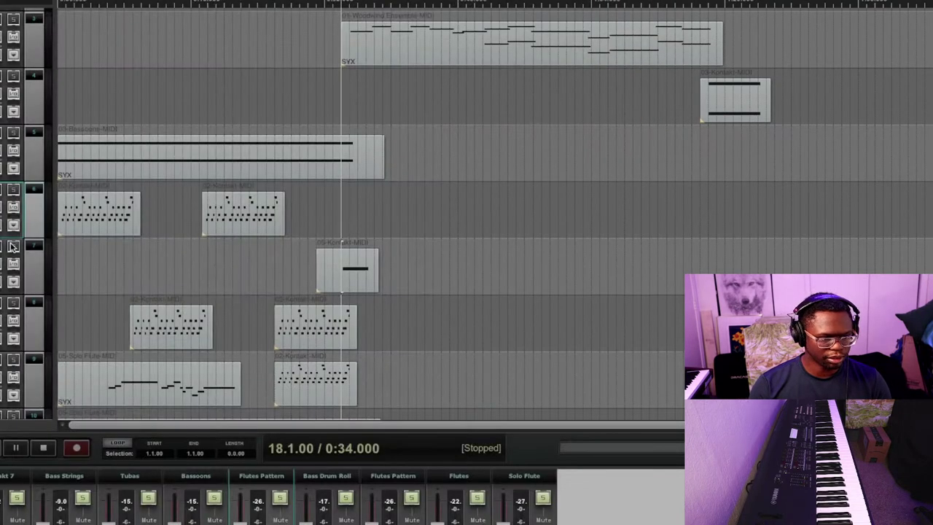
left_click(32, 275)
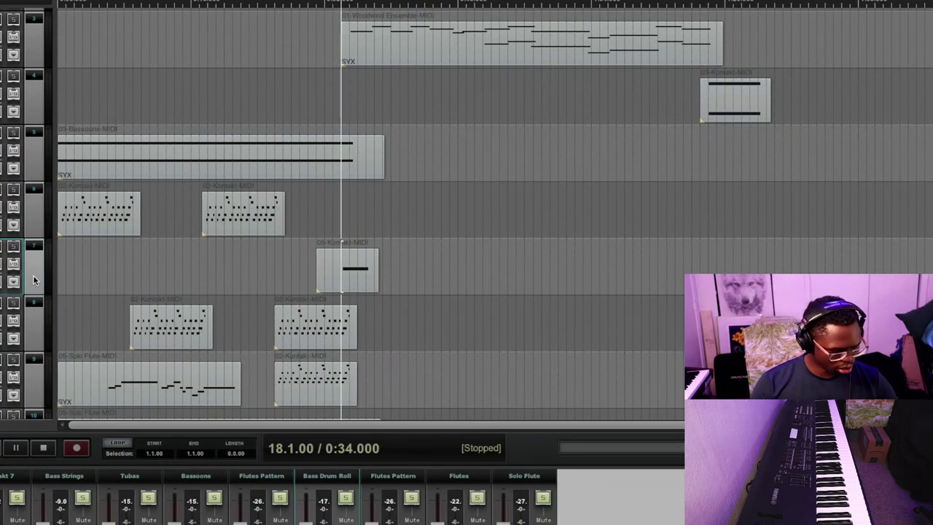
key("space")
key("space")
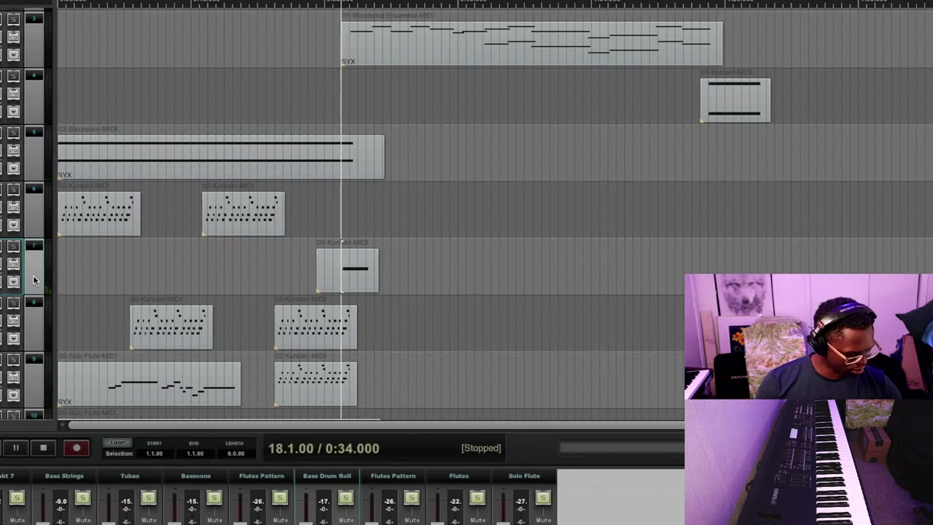
Duplicate the Bass Drum Roll track without its MIDI item and switch the copy's Kontakt instrument to Tom 3
key("ctrl+d")
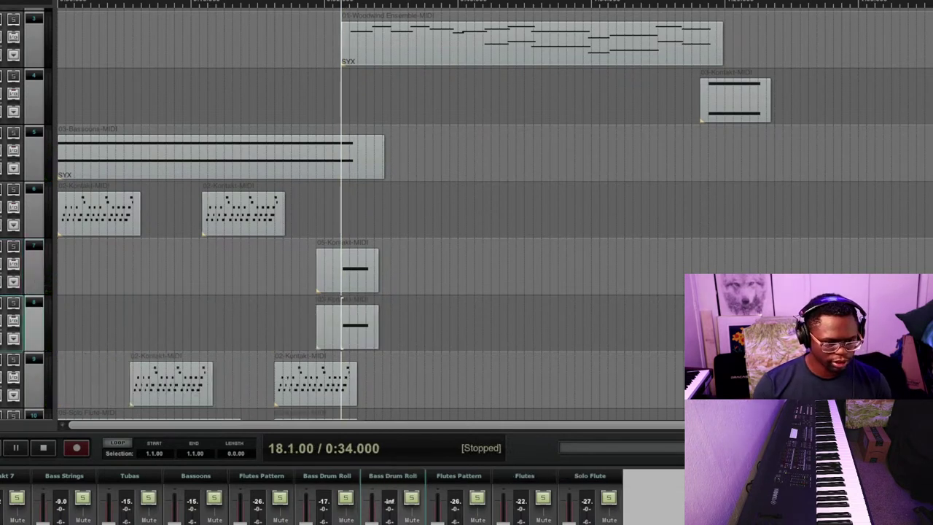
left_click(323, 327)
key("Delete")
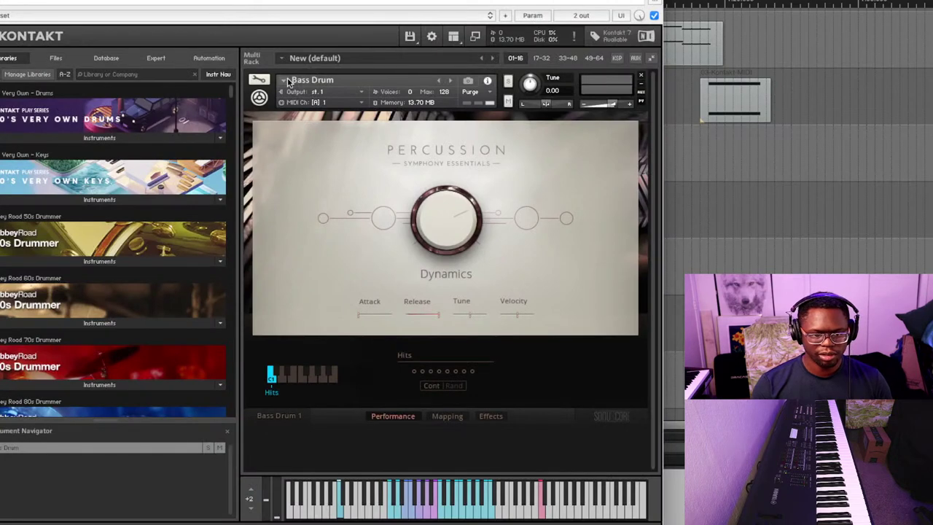
left_click(440, 82)
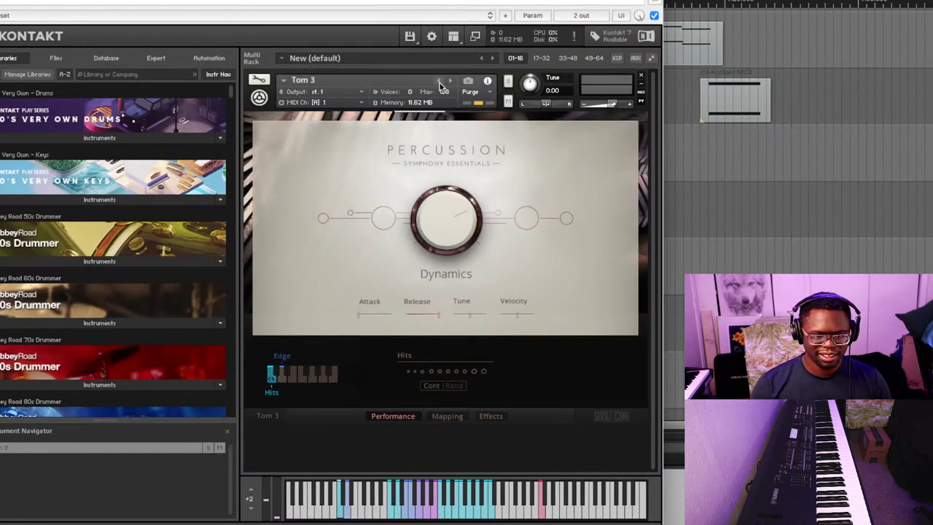